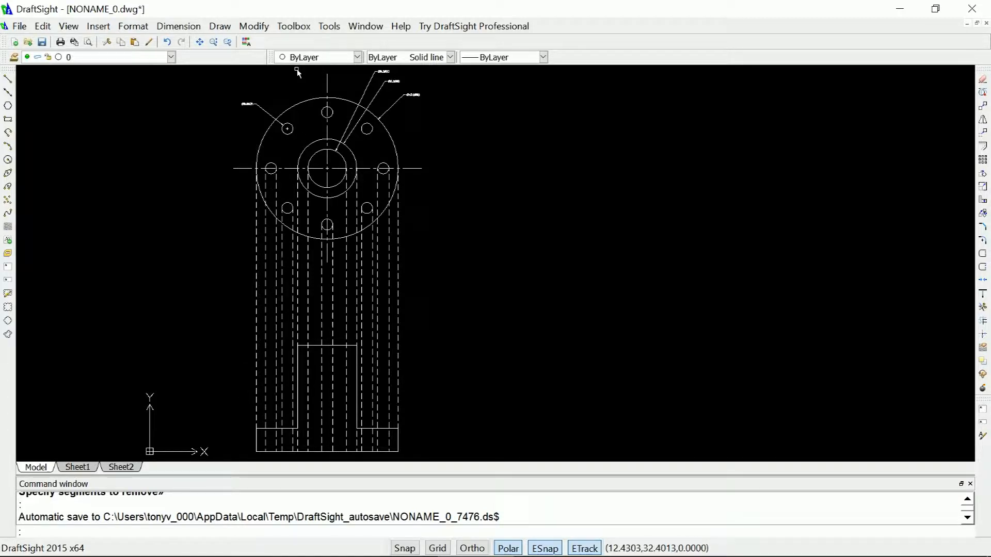
Examine the diameter dimensions of the flange's outer, middle and inner concentric circles in the circular view.
scroll(297, 73, "up", 2)
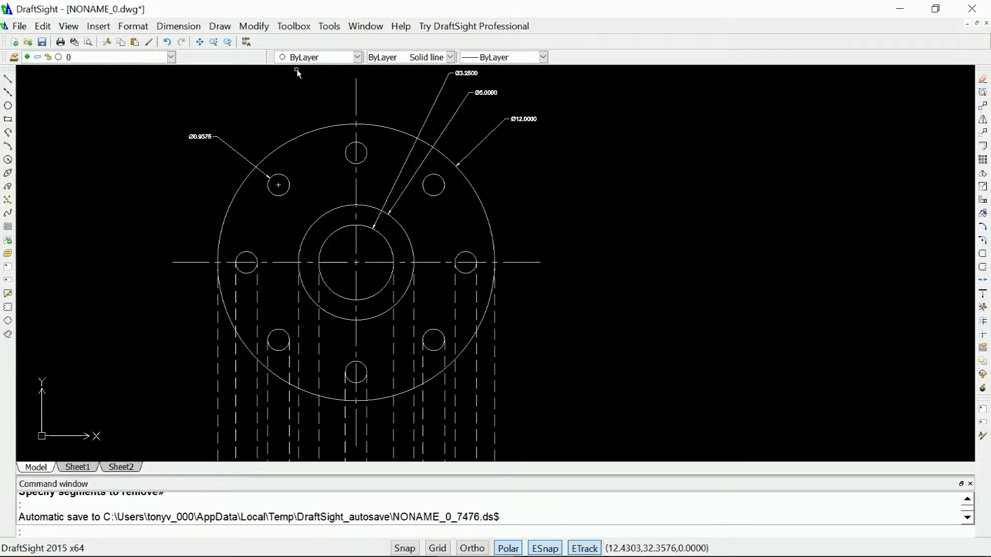
scroll(297, 72, "up", 2)
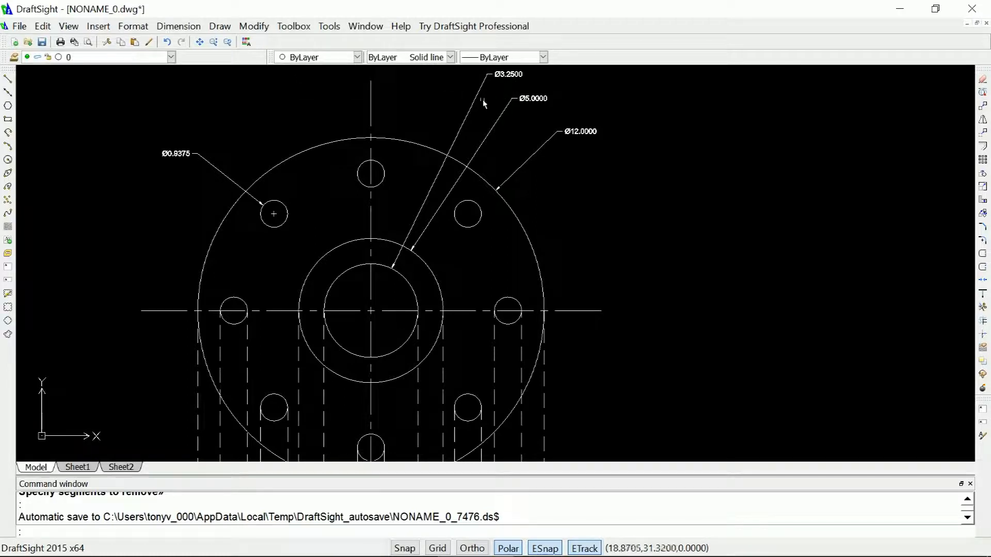
scroll(511, 90, "up", 2)
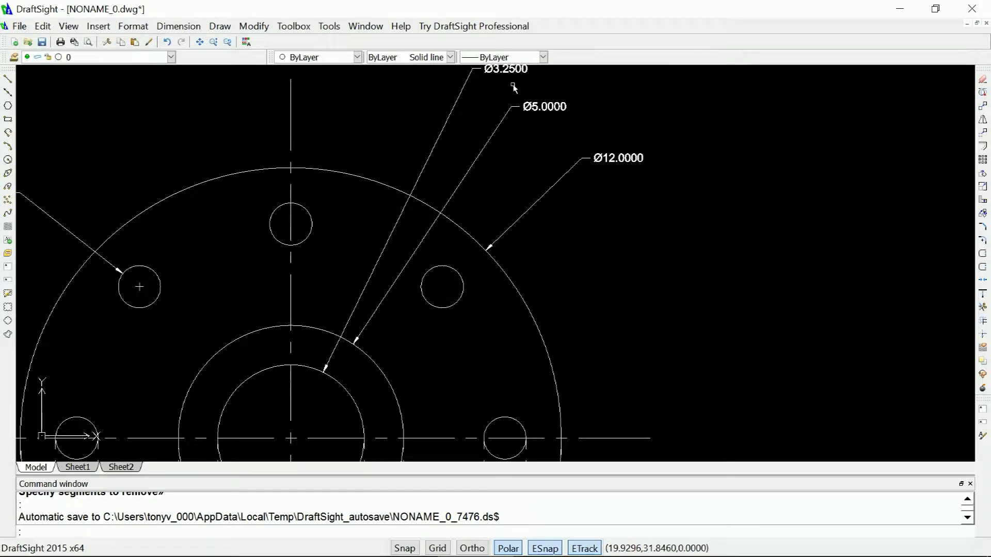
scroll(513, 85, "down", 3)
scroll(508, 76, "up", 4)
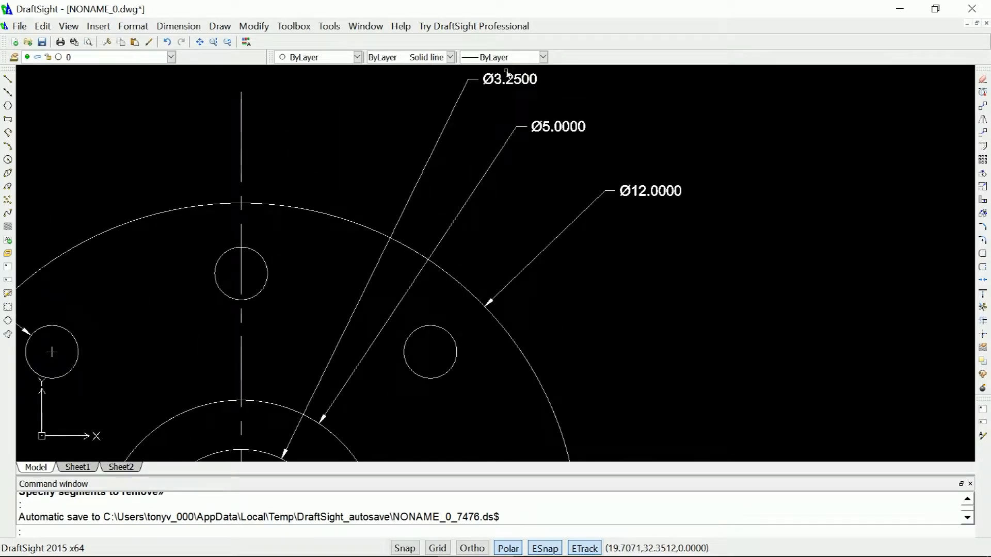
scroll(507, 74, "up", 2)
scroll(503, 74, "down", 3)
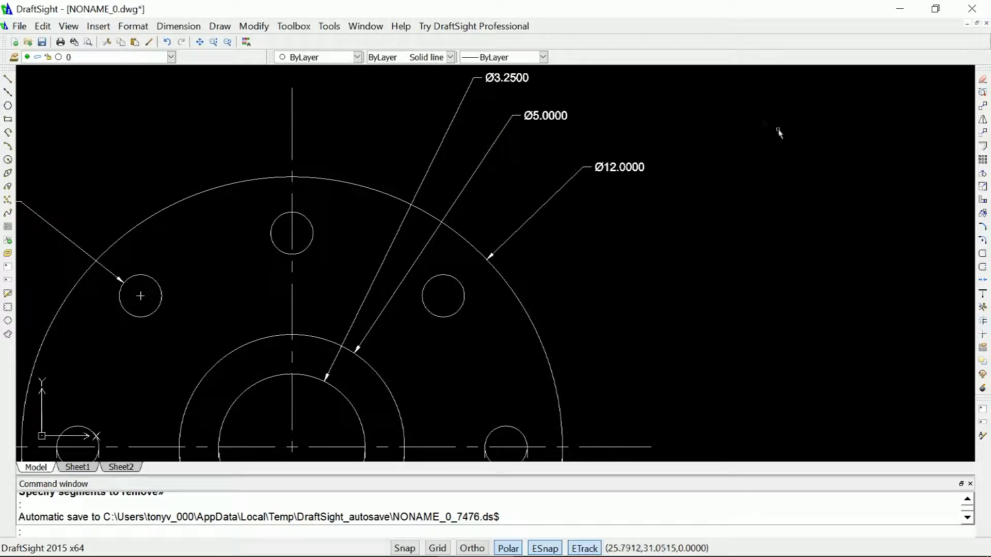
scroll(774, 132, "down", 3)
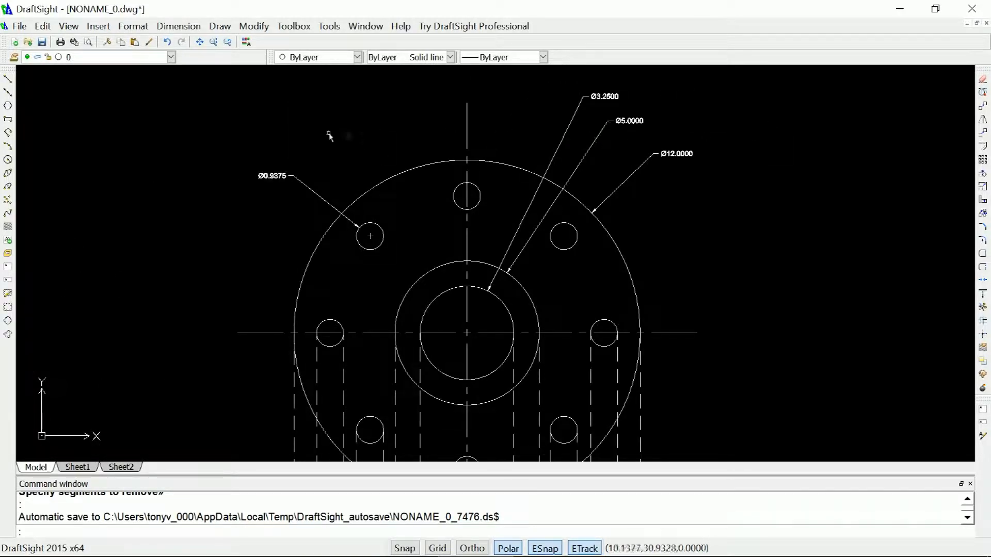
scroll(284, 126, "down", 1)
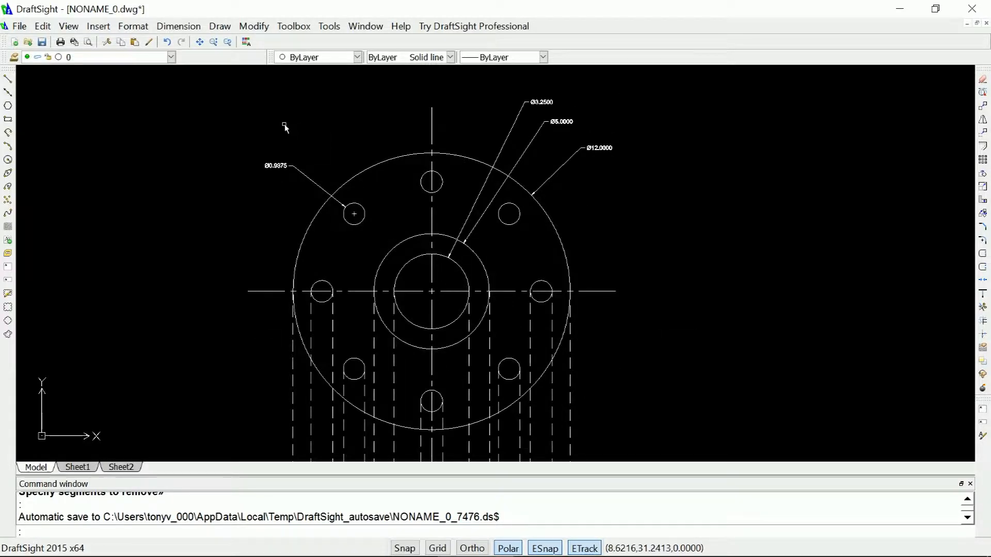
scroll(284, 127, "down", 1)
scroll(485, 127, "up", 5)
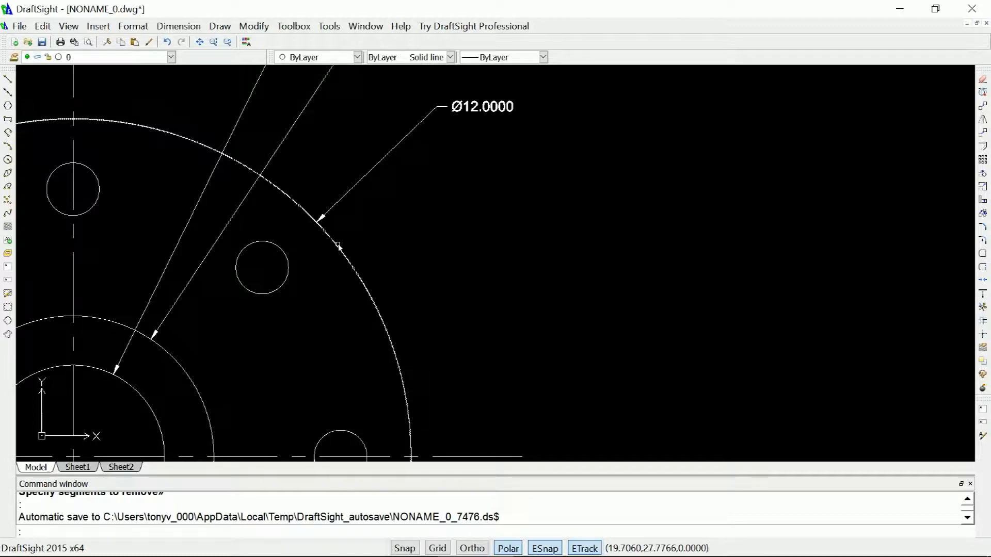
scroll(338, 245, "down", 4)
scroll(338, 244, "up", 1)
scroll(358, 142, "up", 1)
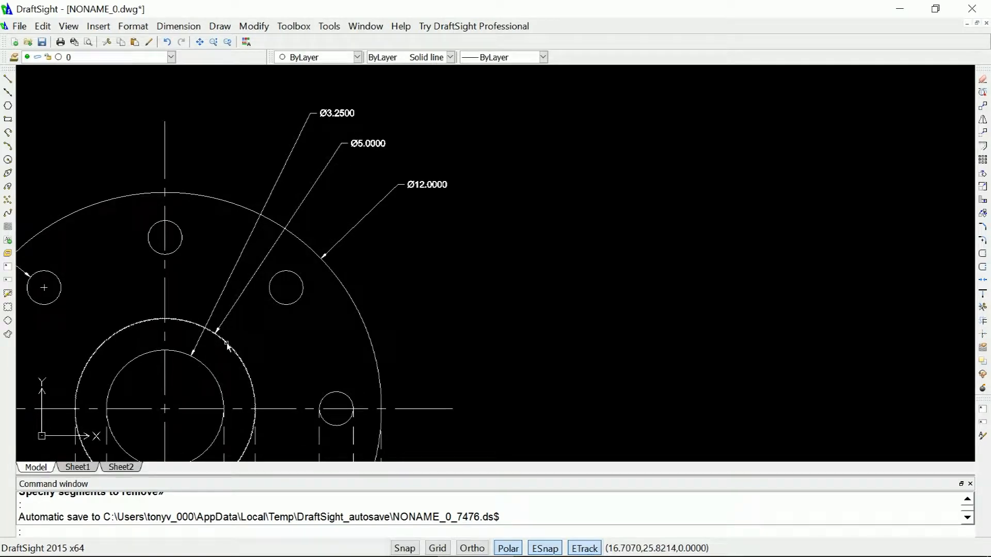
scroll(369, 155, "up", 1)
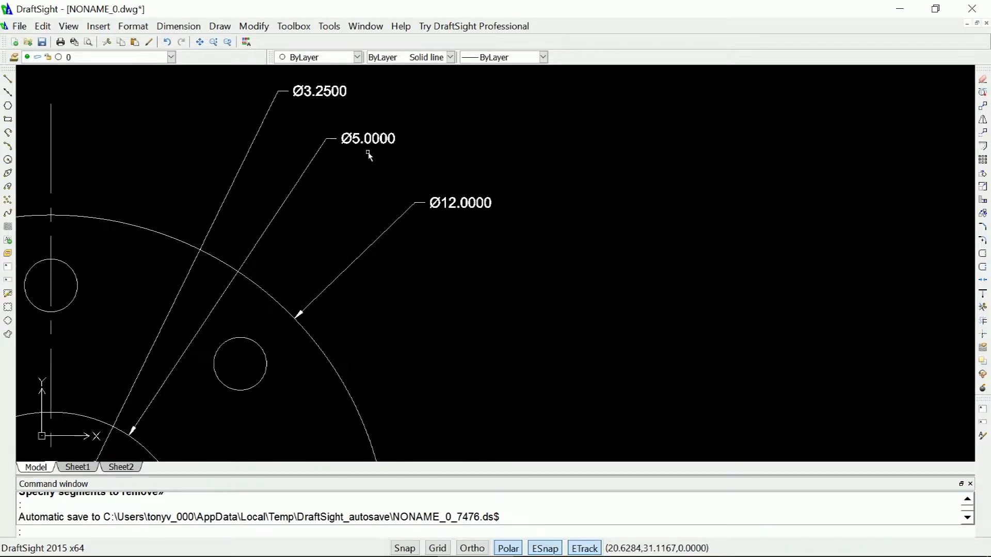
scroll(369, 154, "down", 1)
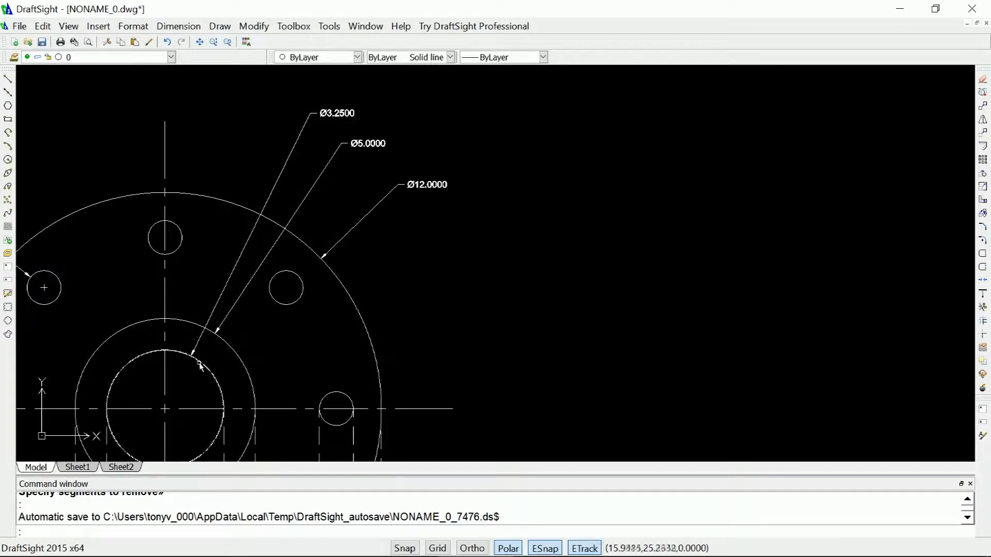
scroll(325, 113, "up", 2)
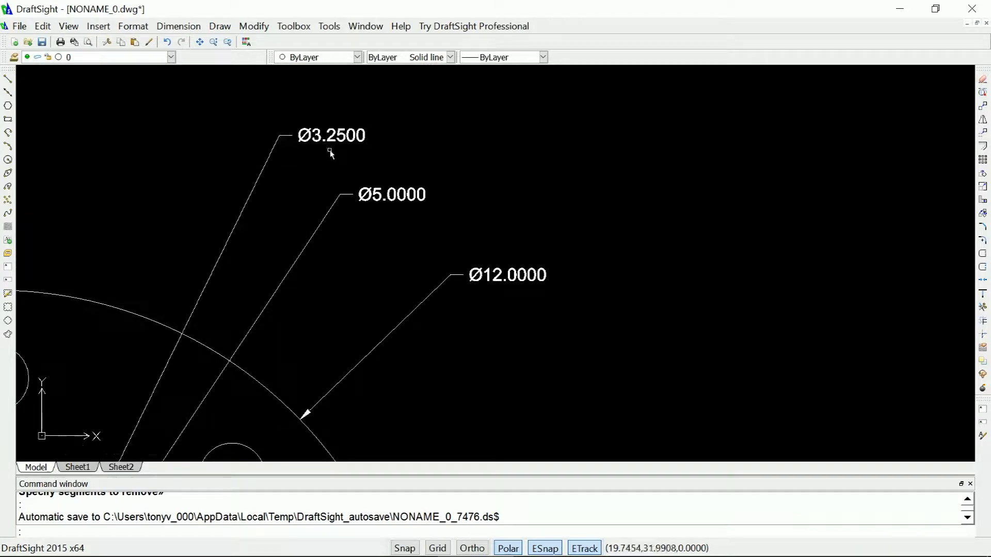
scroll(508, 132, "down", 3)
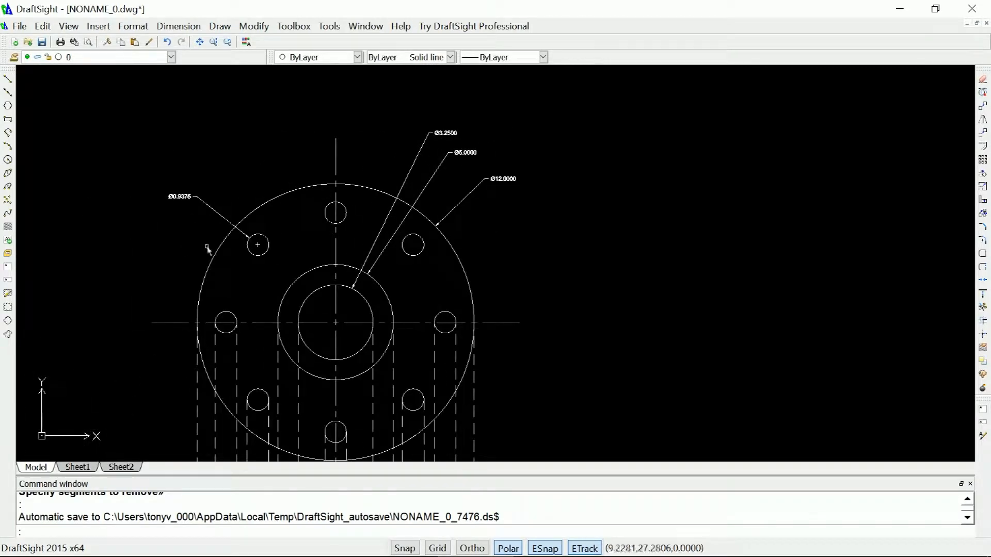
Inspect the diameter dimension of the small bolt hole marked with a centre point in the circular view.
scroll(256, 277, "up", 2)
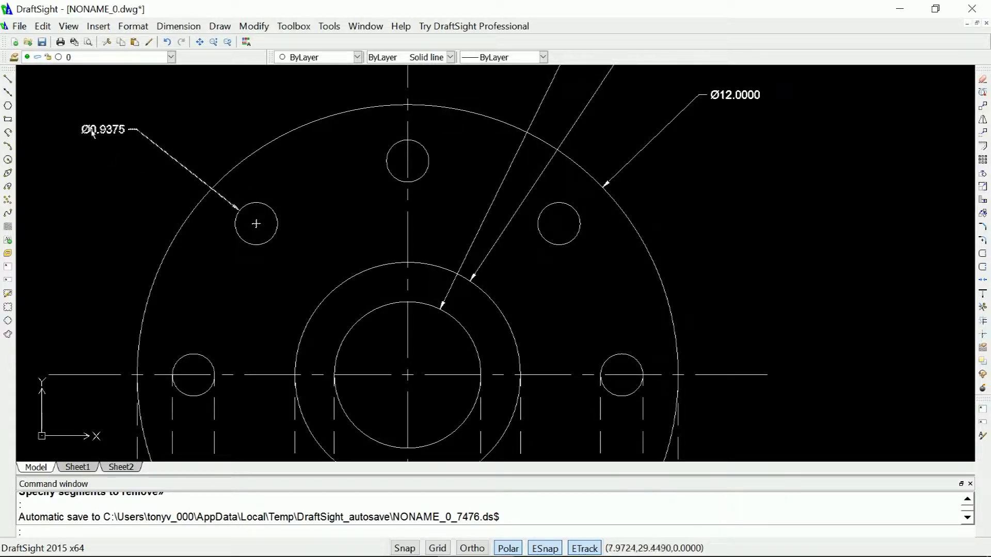
scroll(91, 132, "up", 2)
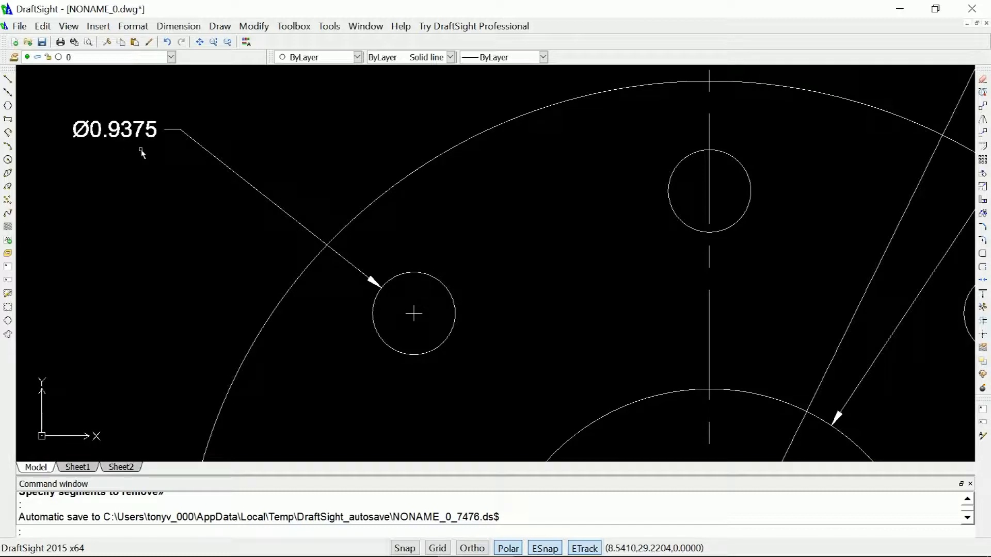
scroll(141, 153, "down", 3)
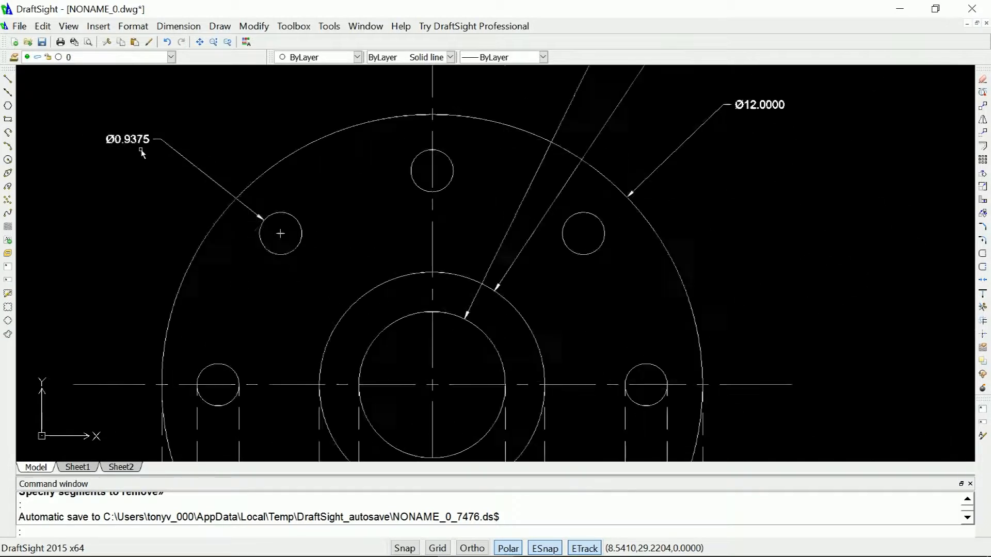
scroll(140, 153, "down", 1)
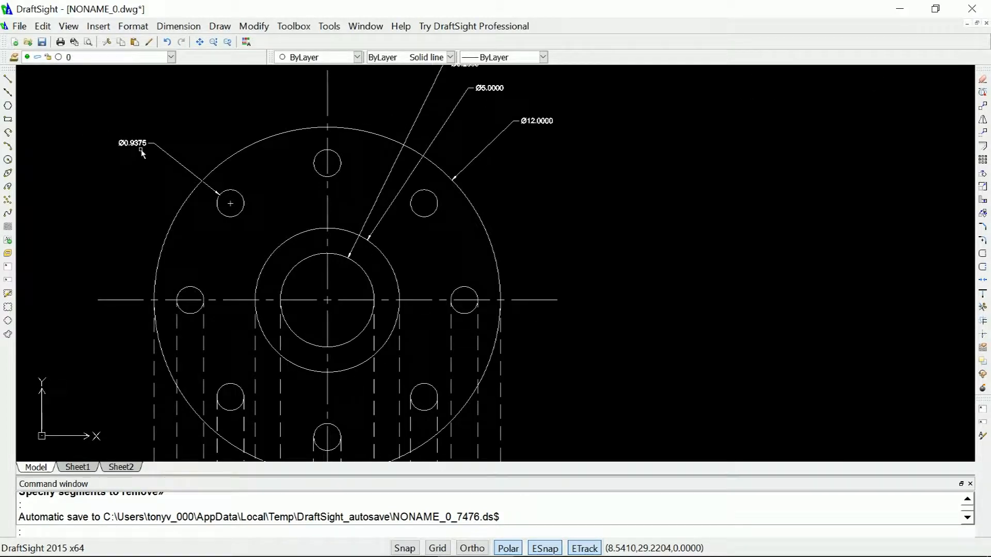
scroll(141, 152, "down", 1)
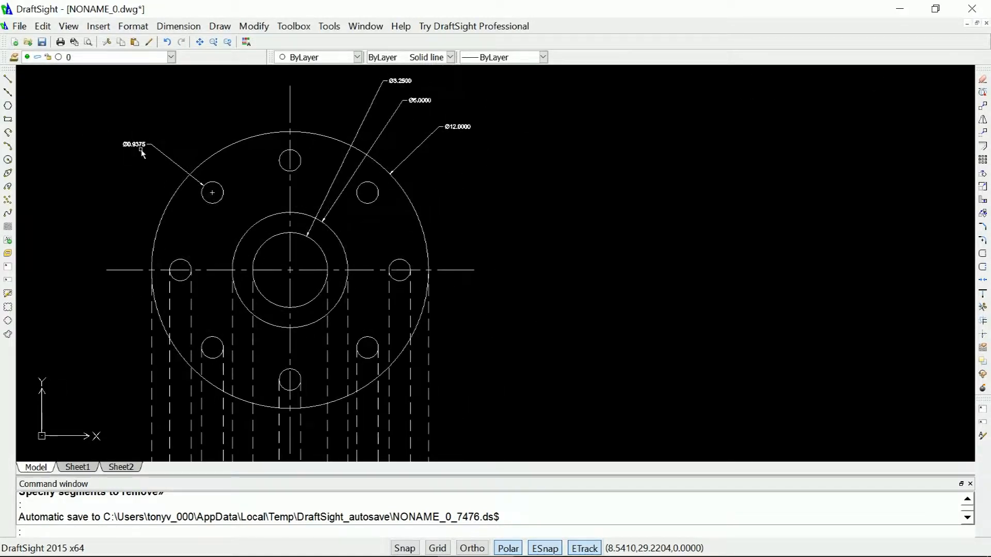
Select the flange's vertical and horizontal centerlines and review the available line styles against the dashed projection lines.
left_click(290, 109)
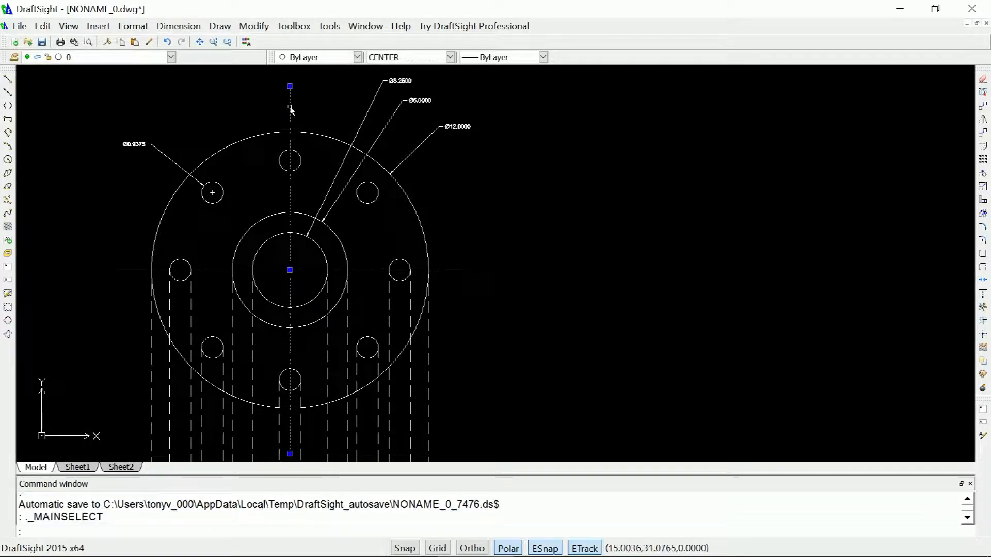
left_click(272, 269)
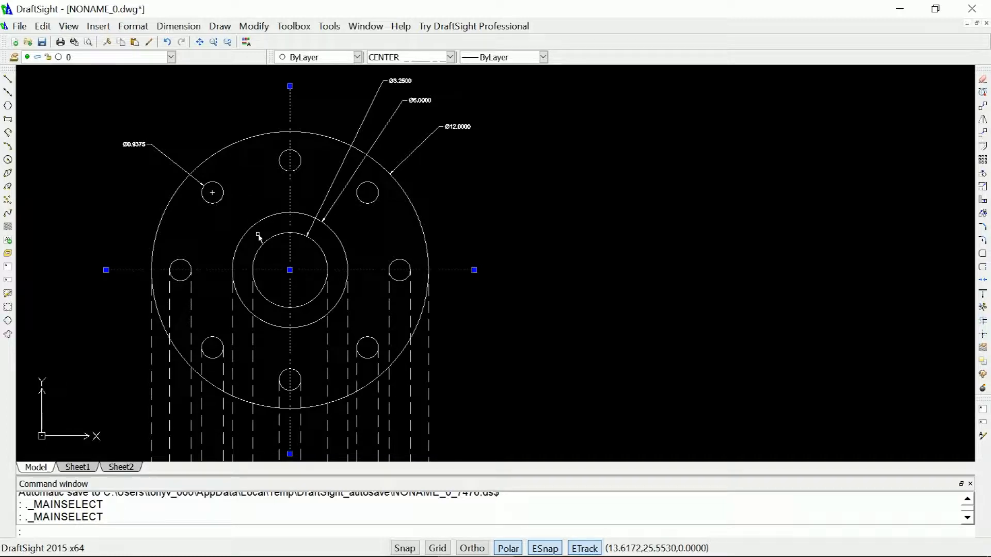
scroll(239, 98, "down", 1)
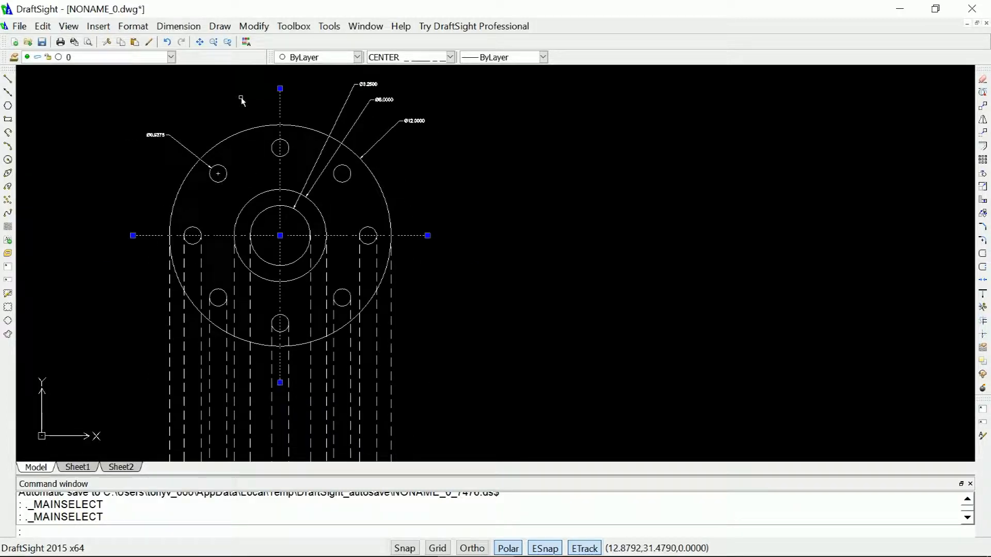
scroll(194, 235, "up", 5)
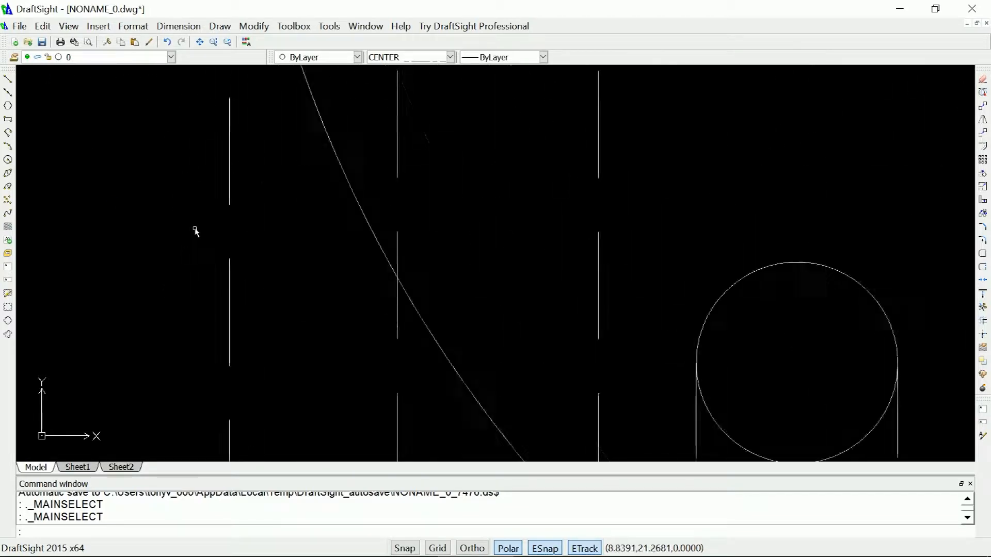
scroll(195, 232, "down", 5)
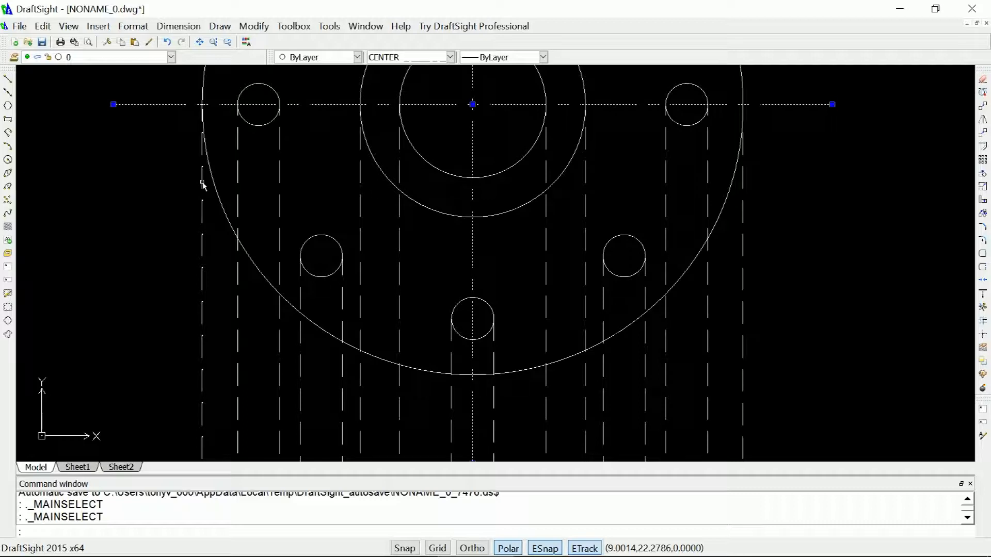
left_click(450, 57)
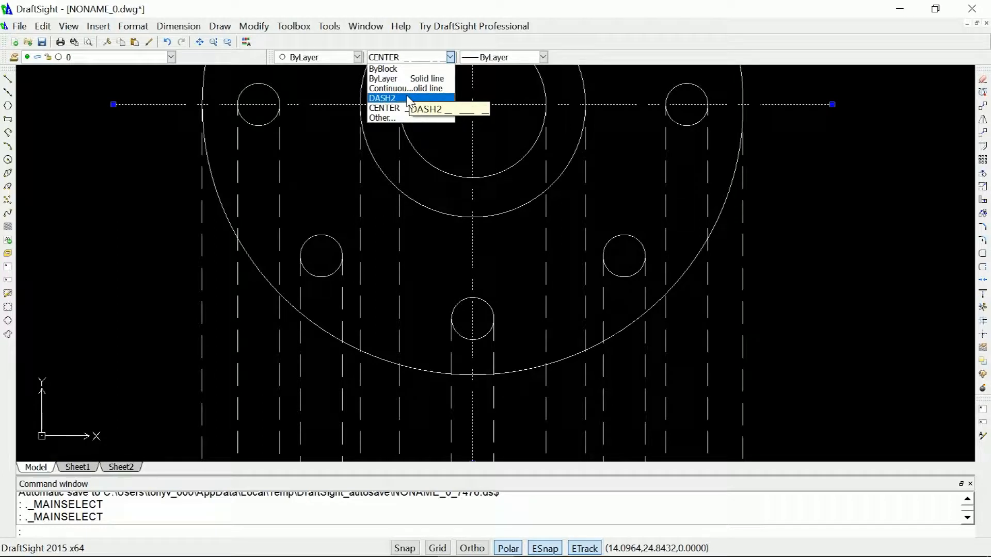
left_click(395, 42)
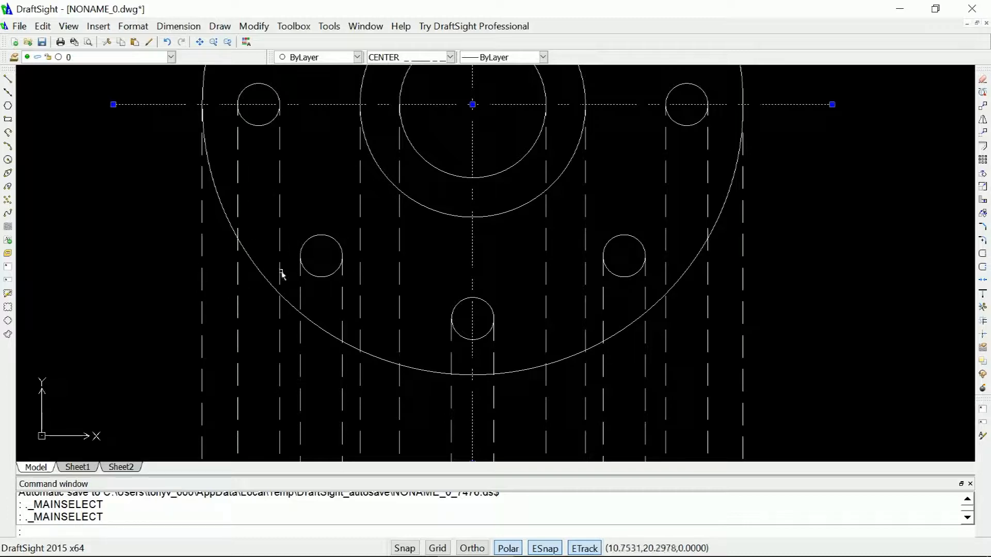
Examine how the dashed projection lines carry the circle and hole edges down to the stepped front-view profile.
scroll(281, 273, "down", 8)
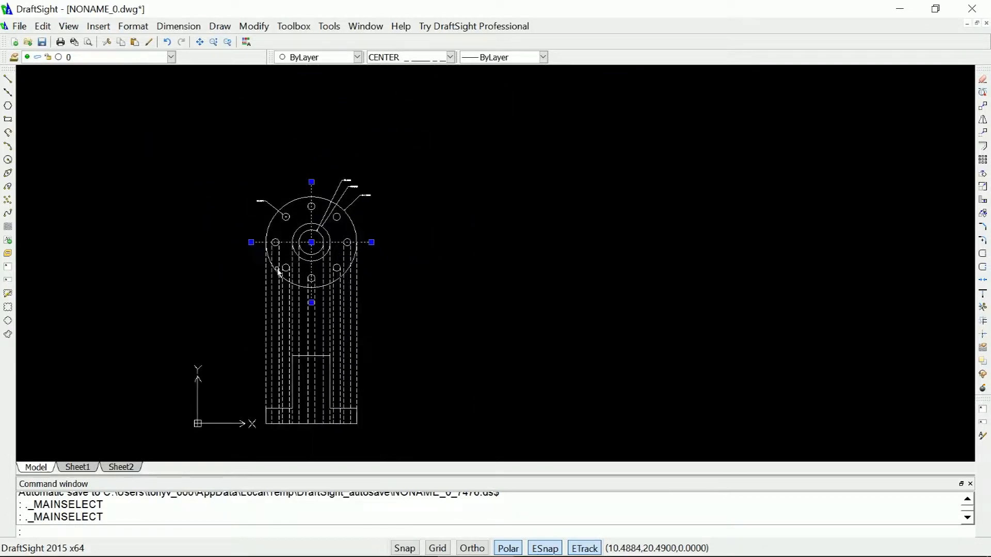
scroll(288, 450, "up", 4)
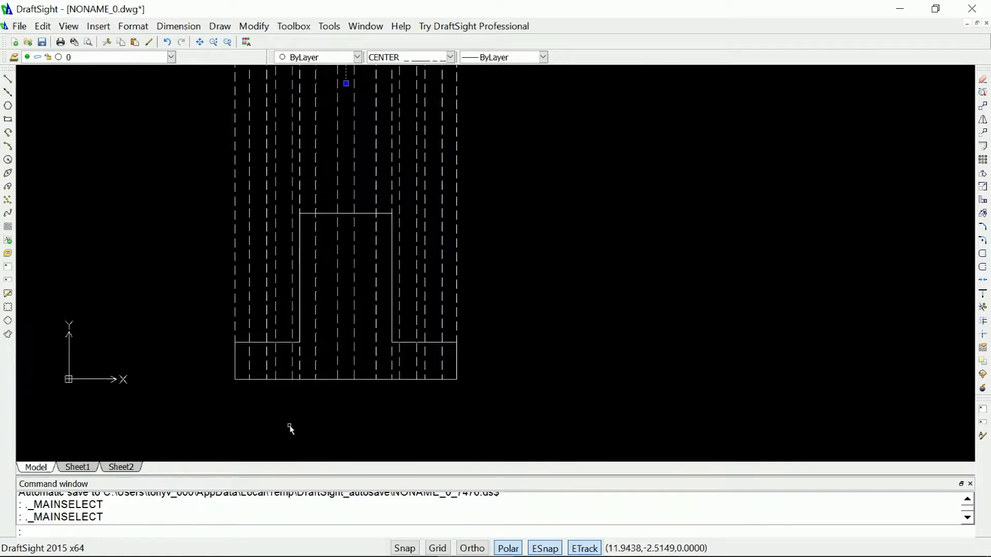
scroll(290, 430, "down", 1)
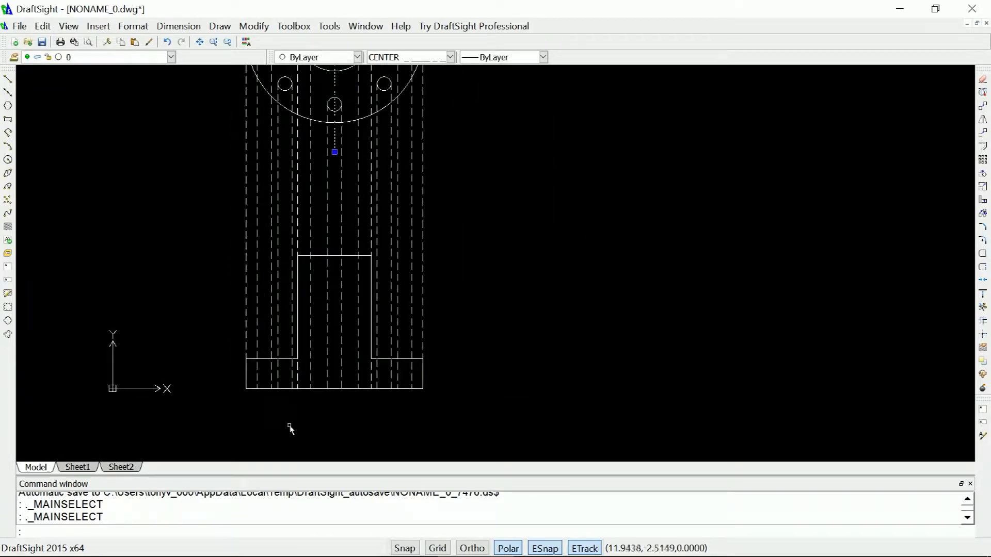
scroll(206, 362, "down", 2)
scroll(318, 150, "up", 2)
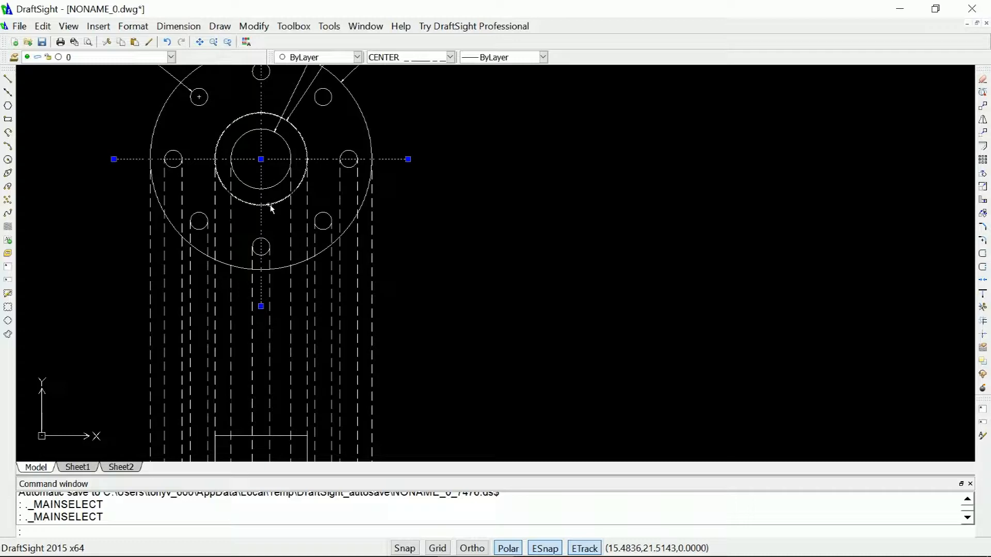
scroll(270, 201, "down", 3)
scroll(262, 352, "up", 4)
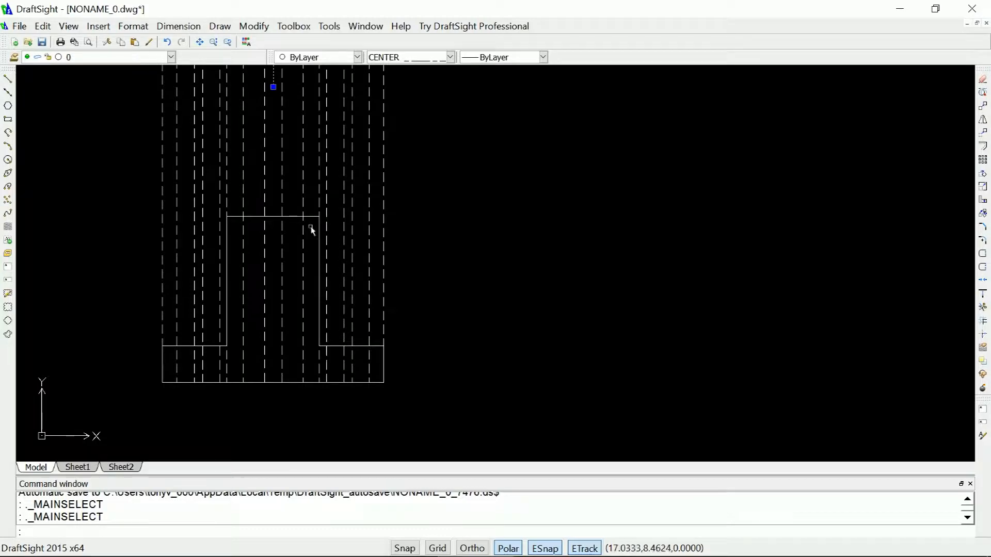
scroll(311, 230, "down", 5)
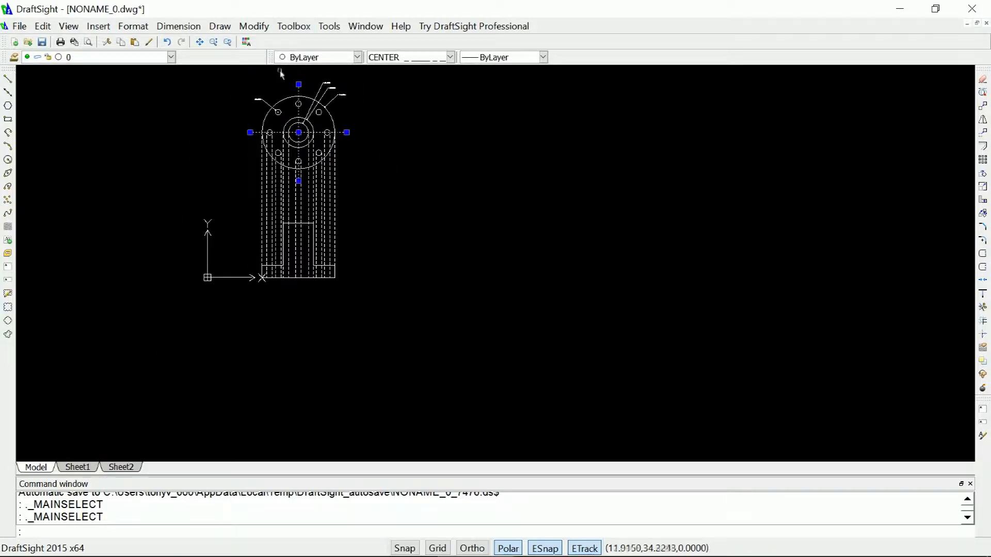
scroll(279, 72, "up", 4)
scroll(276, 79, "up", 2)
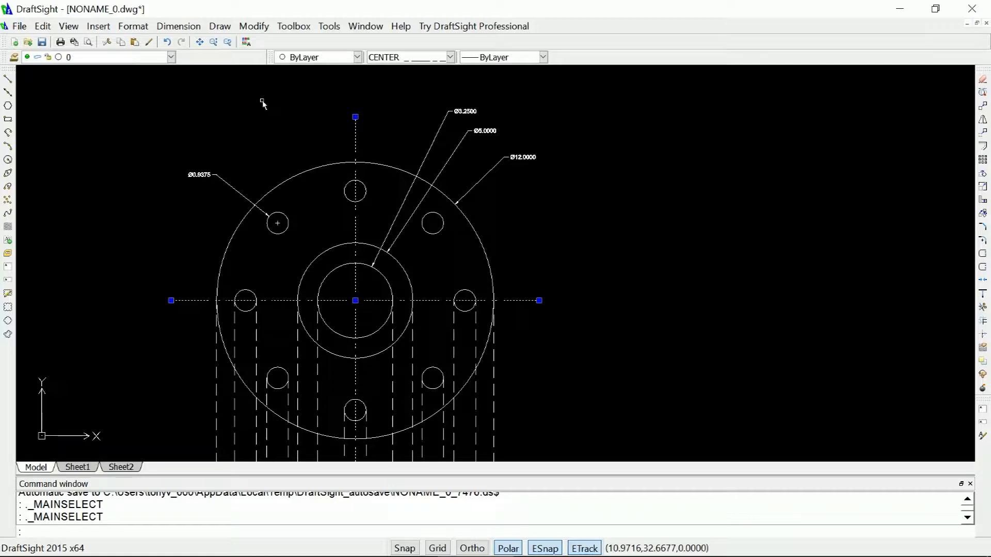
scroll(262, 103, "down", 4)
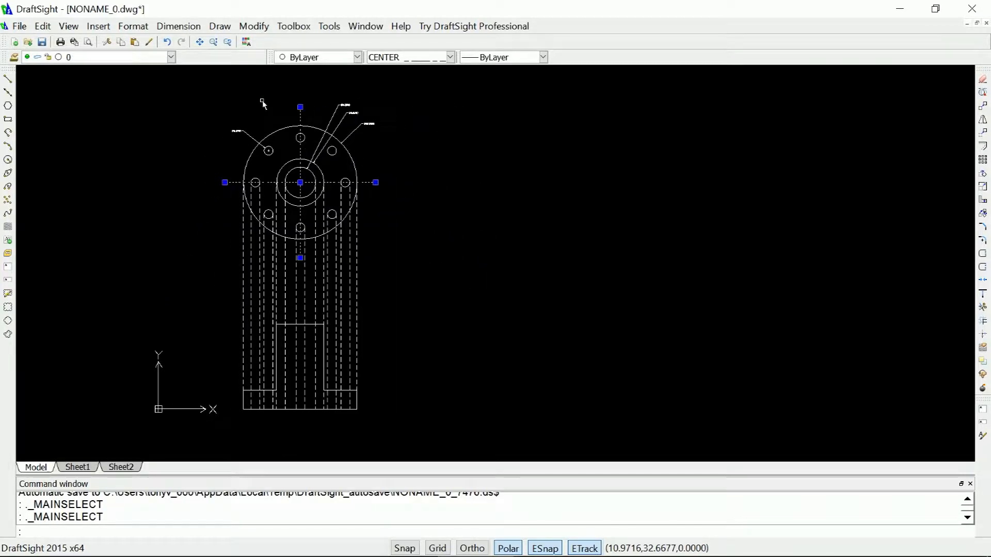
left_click(221, 290)
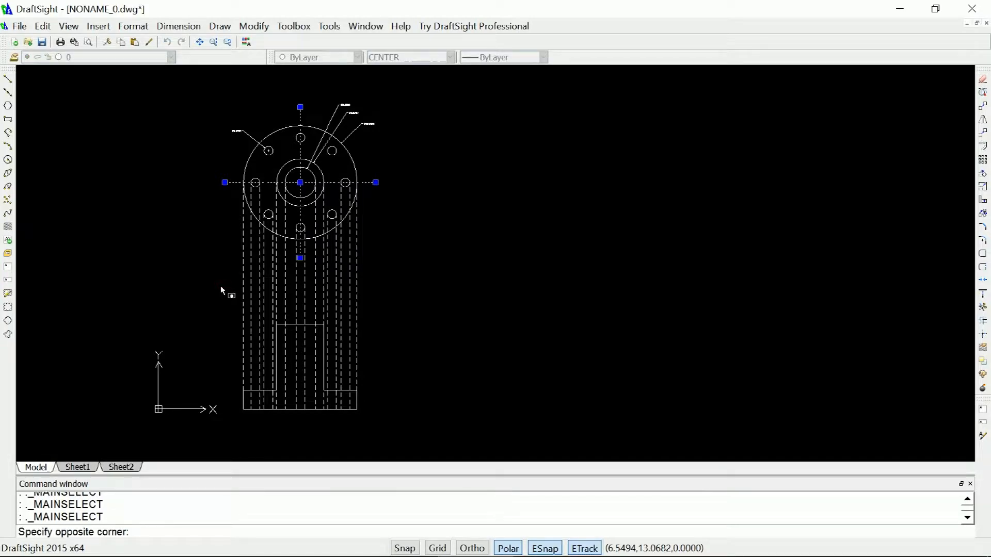
key("Escape")
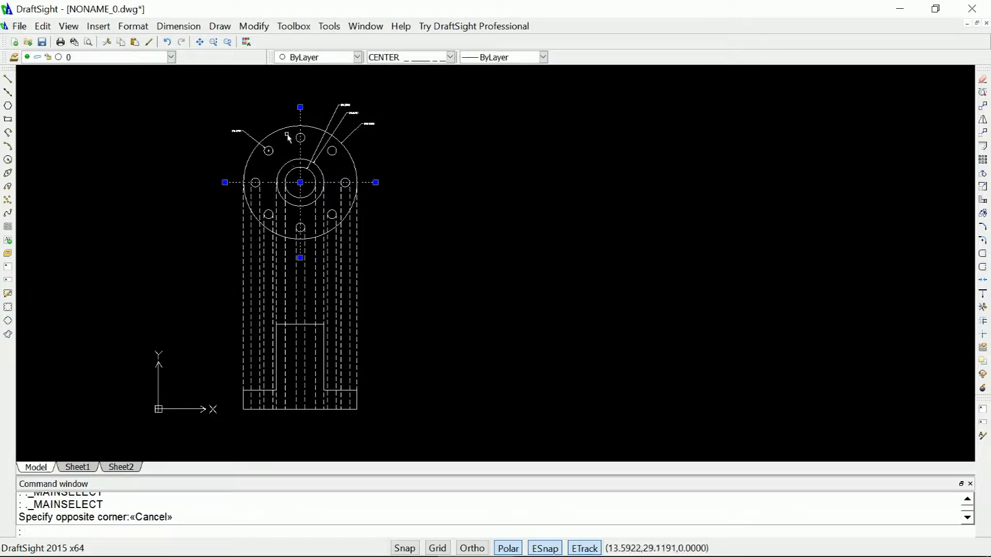
Clear the selection of the flange's vertical and horizontal centerlines.
scroll(287, 137, "up", 2)
scroll(284, 139, "down", 4)
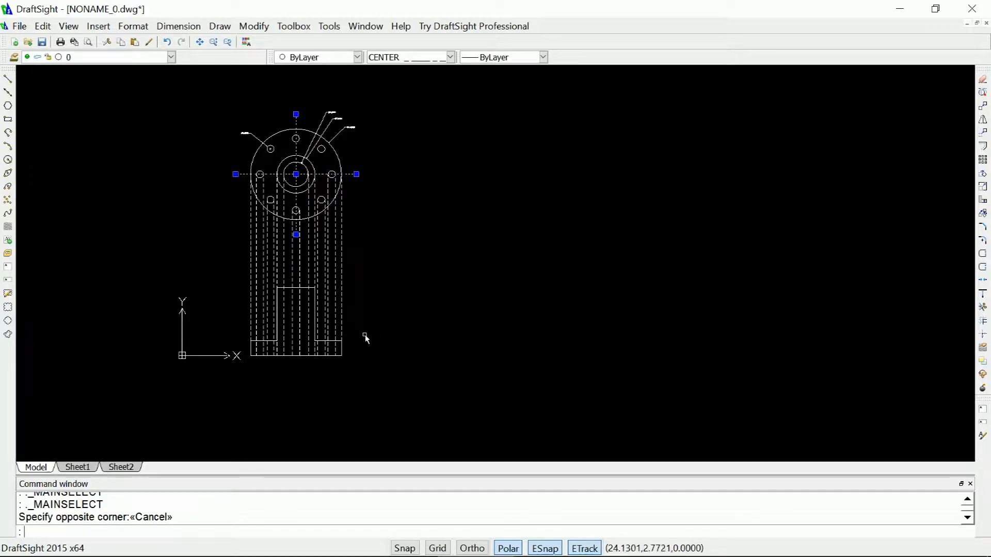
left_click(373, 240)
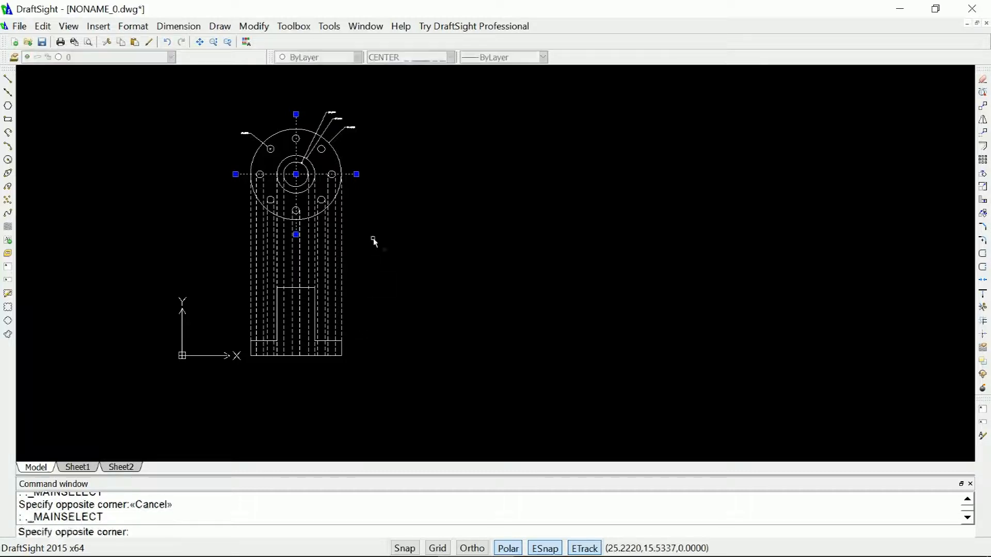
key("Escape")
key("Escape")
Copy the flange's inner, middle and outer concentric circles with their common centre as the reference point.
scroll(353, 152, "up", 4)
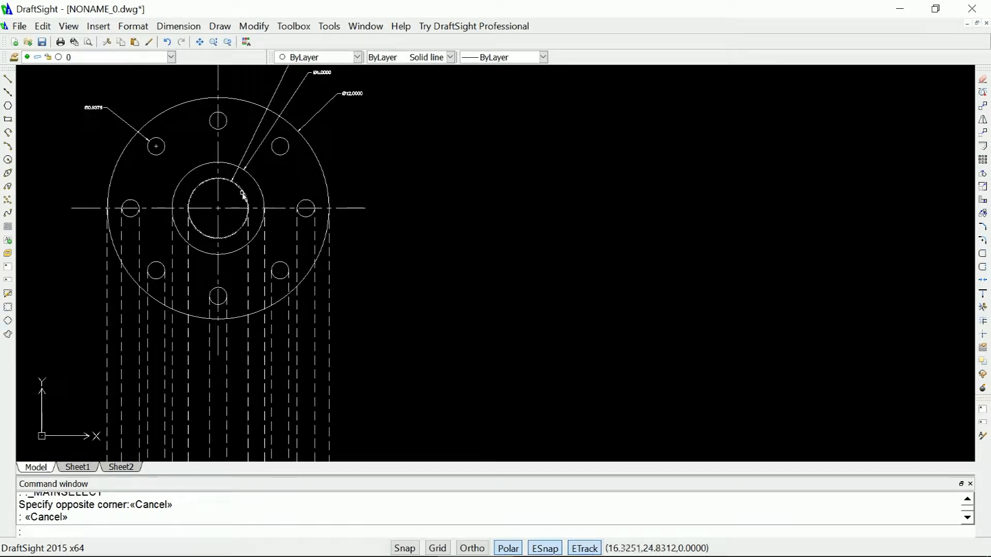
left_click(244, 195)
left_click(261, 194)
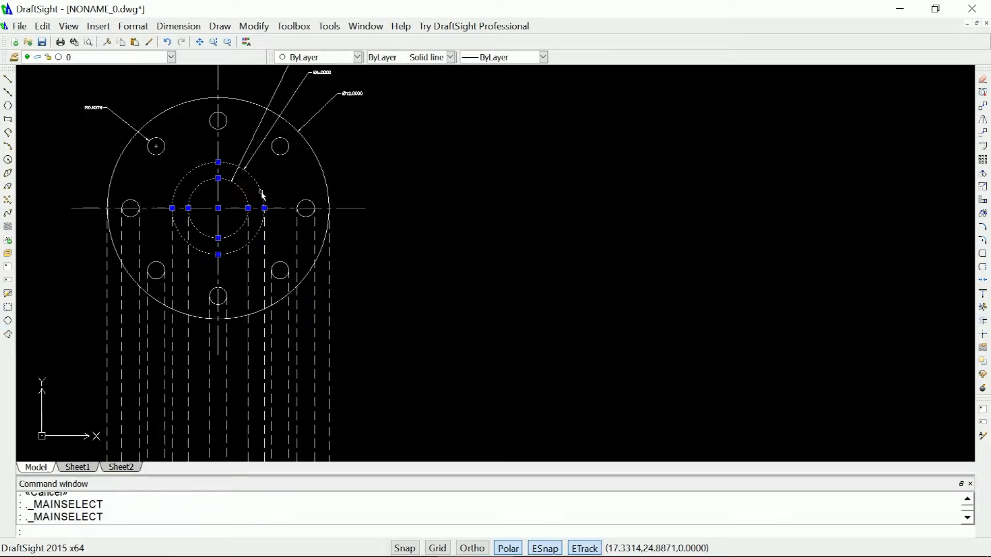
left_click(324, 176)
right_click(348, 171)
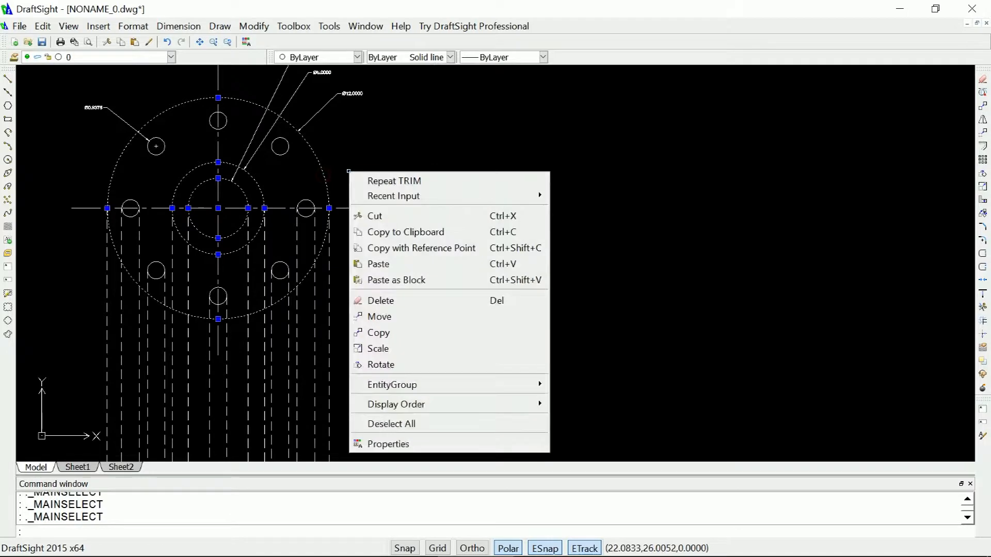
left_click(380, 249)
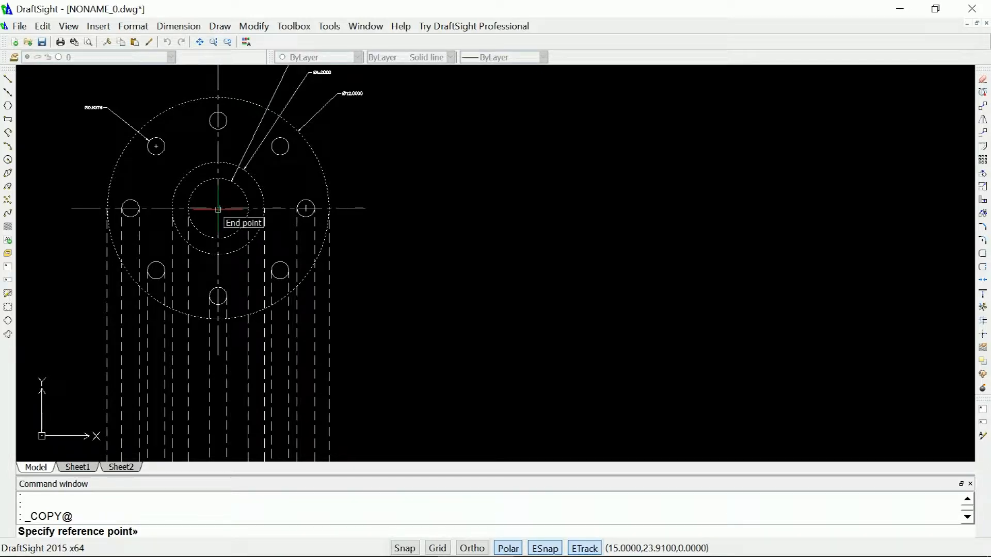
scroll(218, 209, "up", 5)
scroll(218, 209, "up", 5)
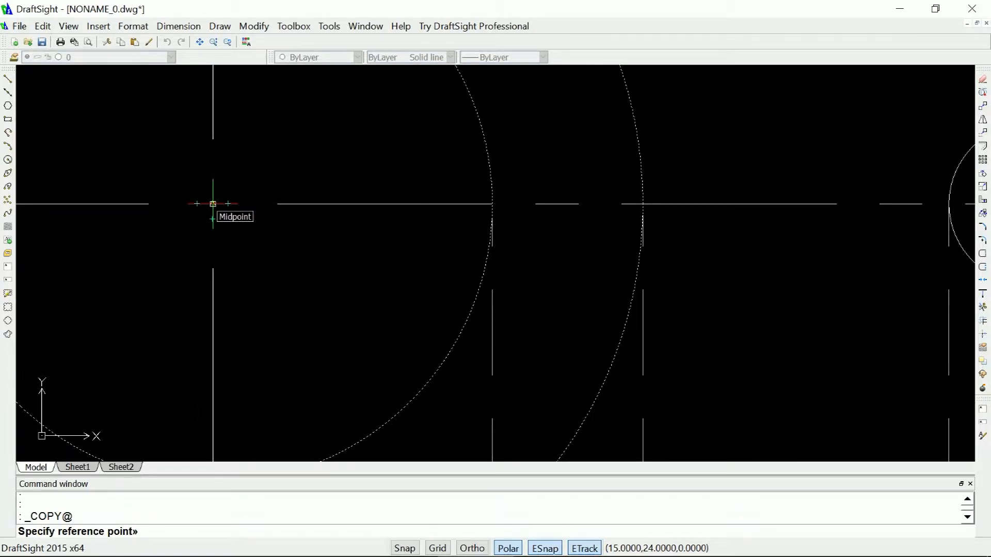
left_click(213, 204)
Paste the three circles to the right of the original view at about (45.68, 24), horizontally aligned with its centre.
scroll(287, 249, "down", 10)
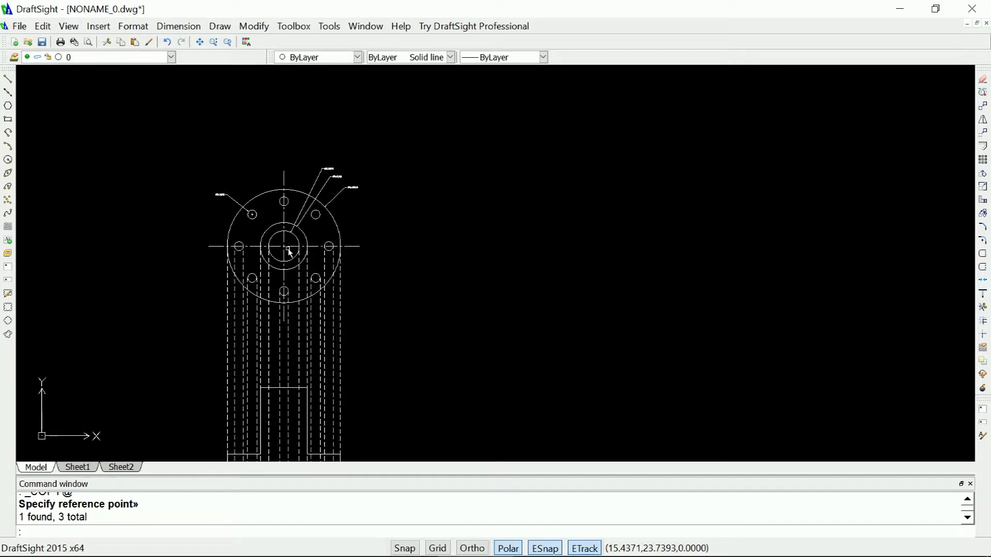
right_click(539, 235)
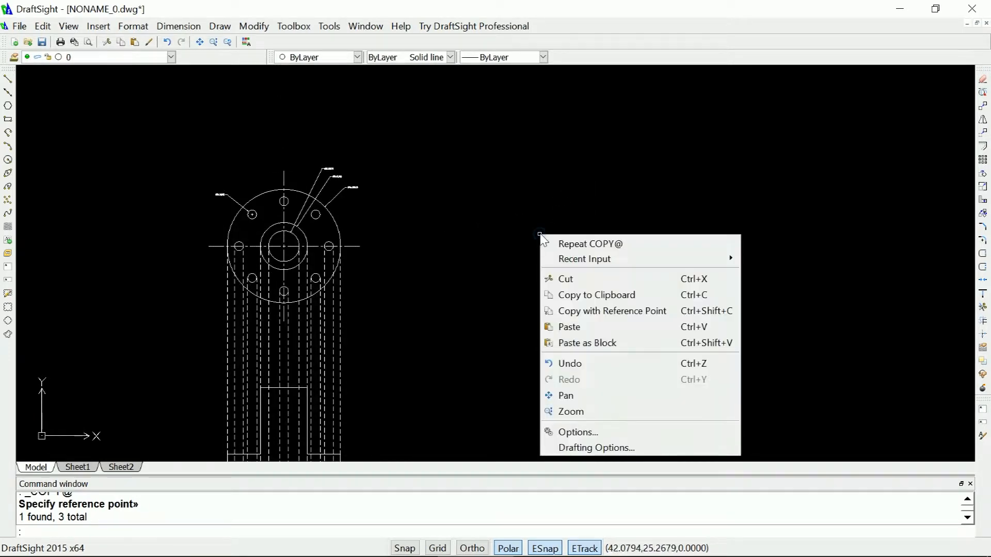
left_click(565, 326)
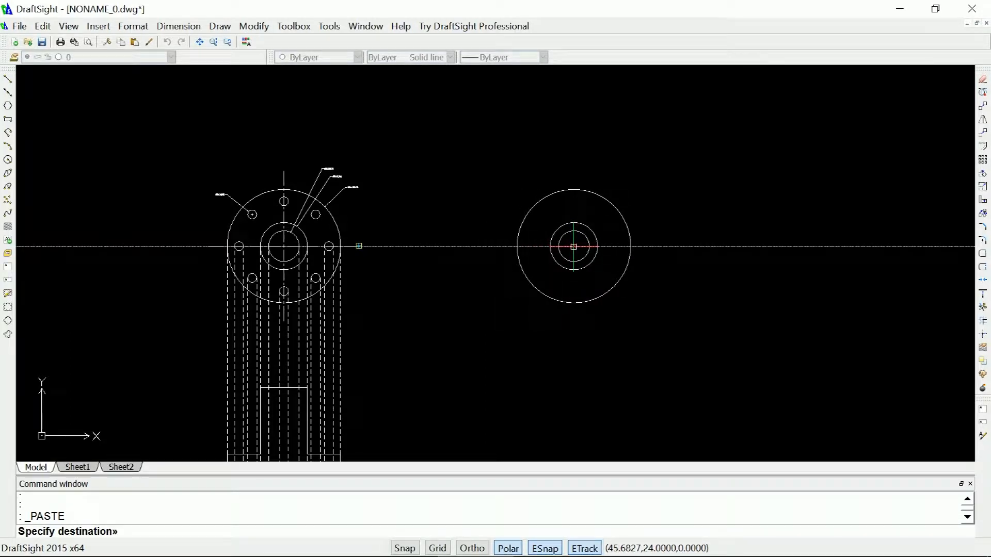
left_click(573, 247)
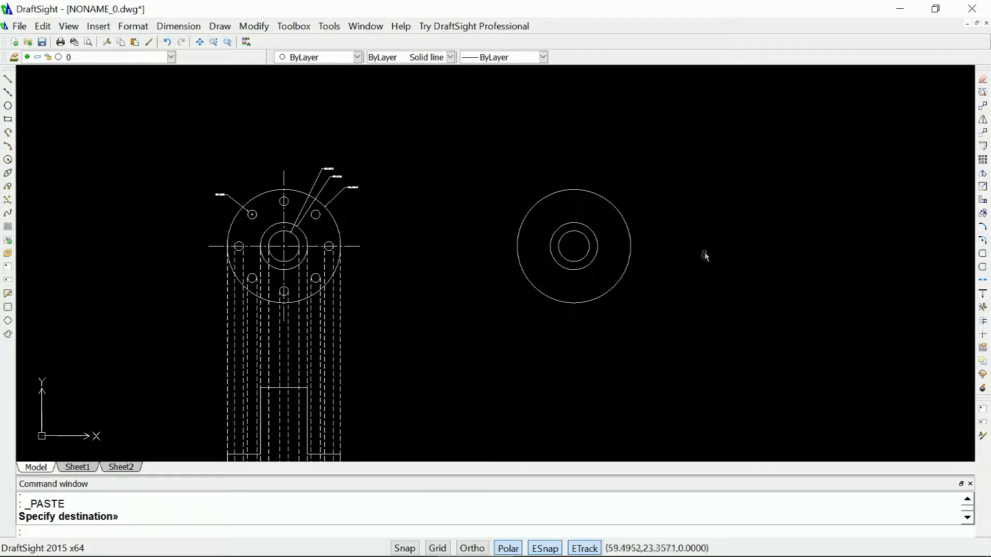
Add a horizontal linear dimension from the original flange's leftmost bolt hole centre to the flange centre, placed above the horizontal centerline.
scroll(723, 235, "up", 4)
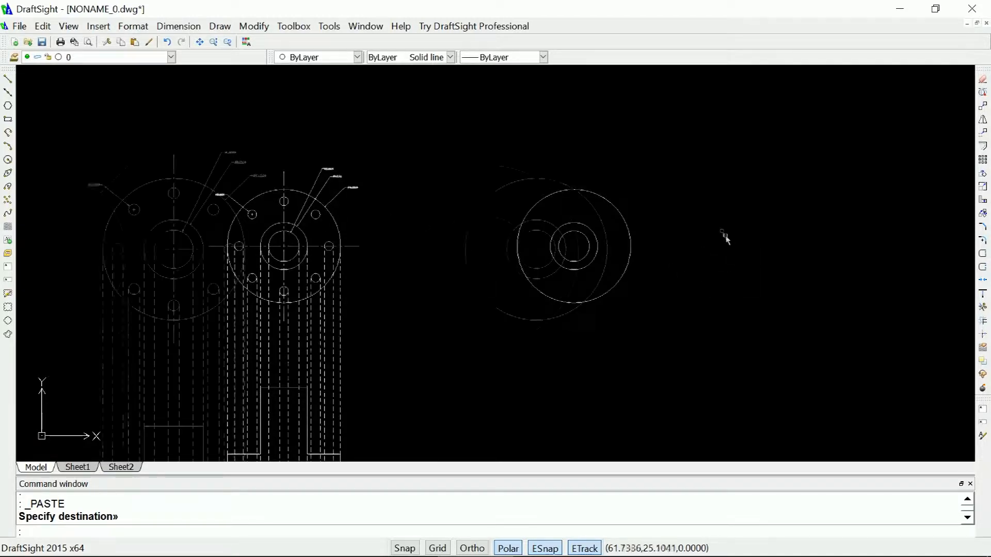
scroll(334, 273, "up", 1)
scroll(335, 276, "down", 1)
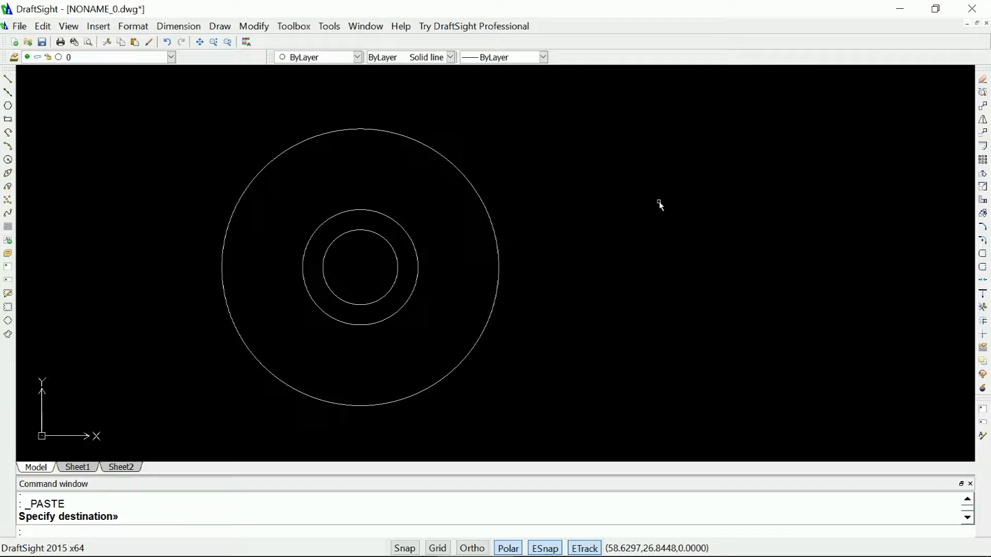
scroll(659, 204, "down", 5)
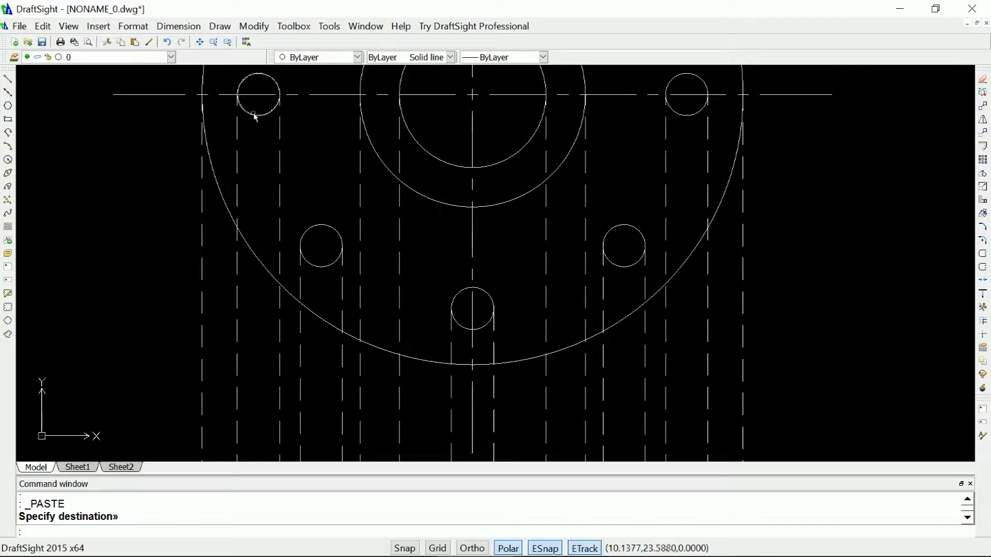
scroll(253, 116, "down", 3)
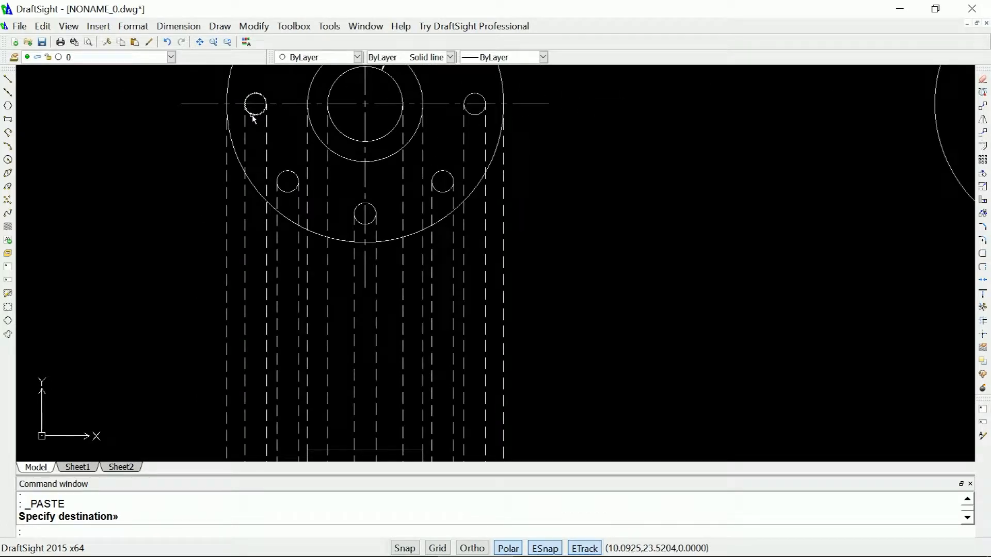
left_click(179, 26)
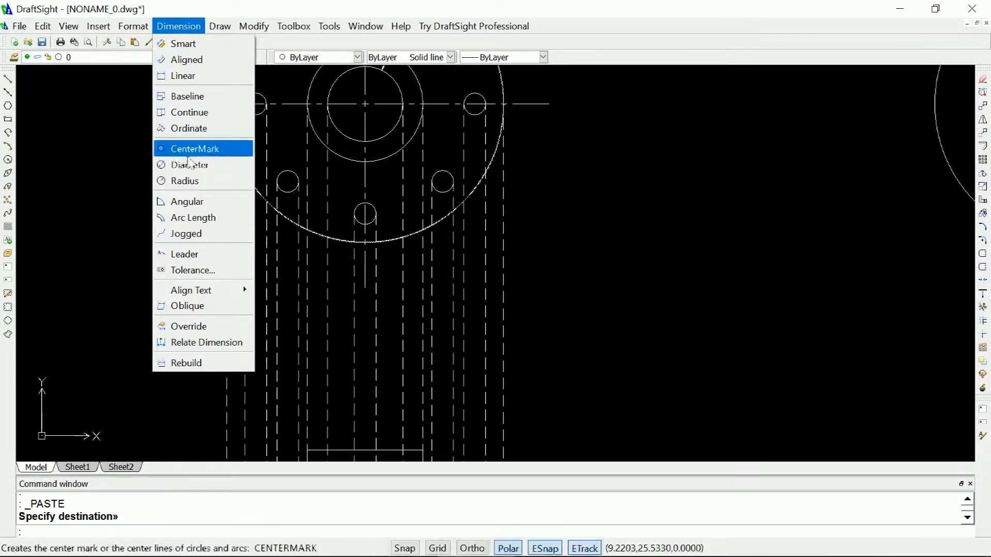
left_click(195, 78)
scroll(180, 131, "down", 3)
scroll(186, 128, "up", 3)
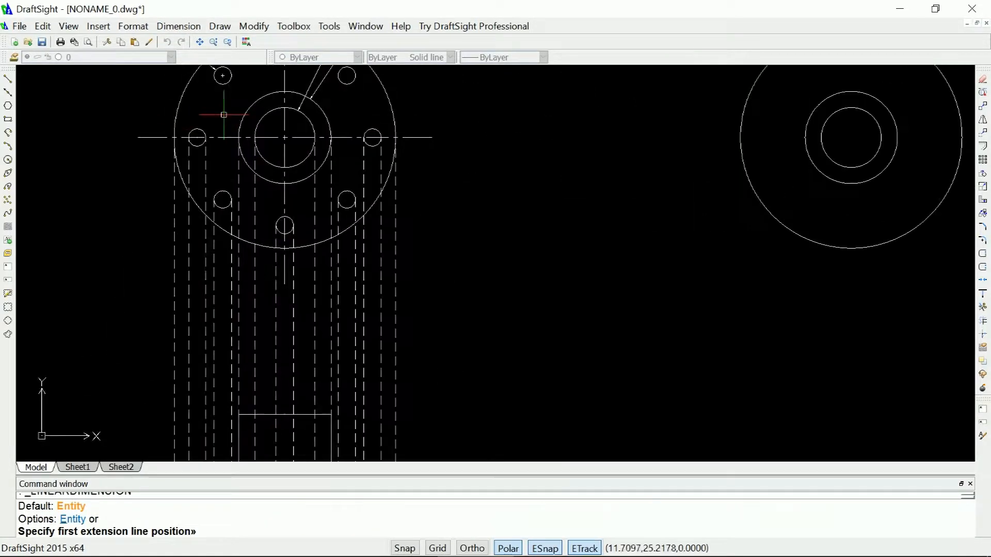
left_click(196, 138)
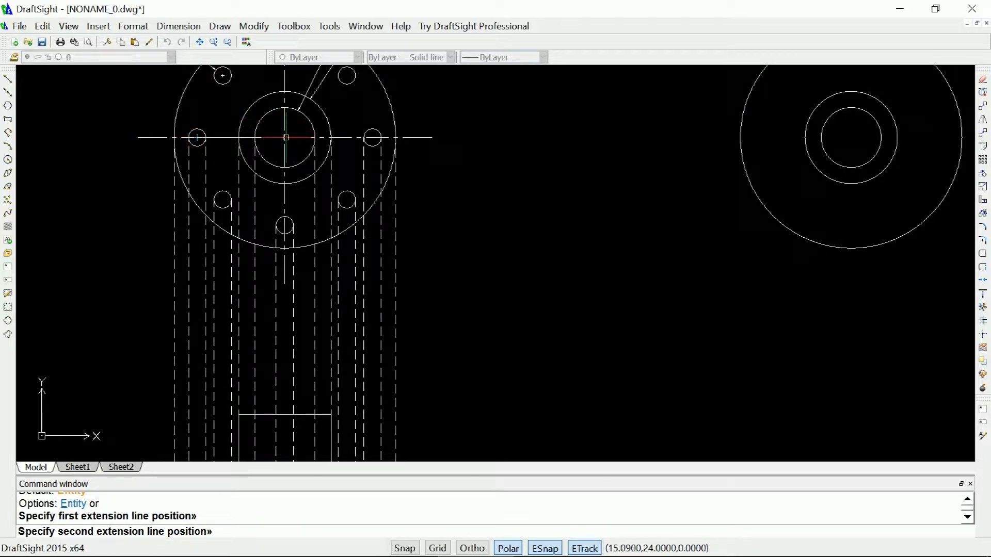
scroll(286, 137, "up", 4)
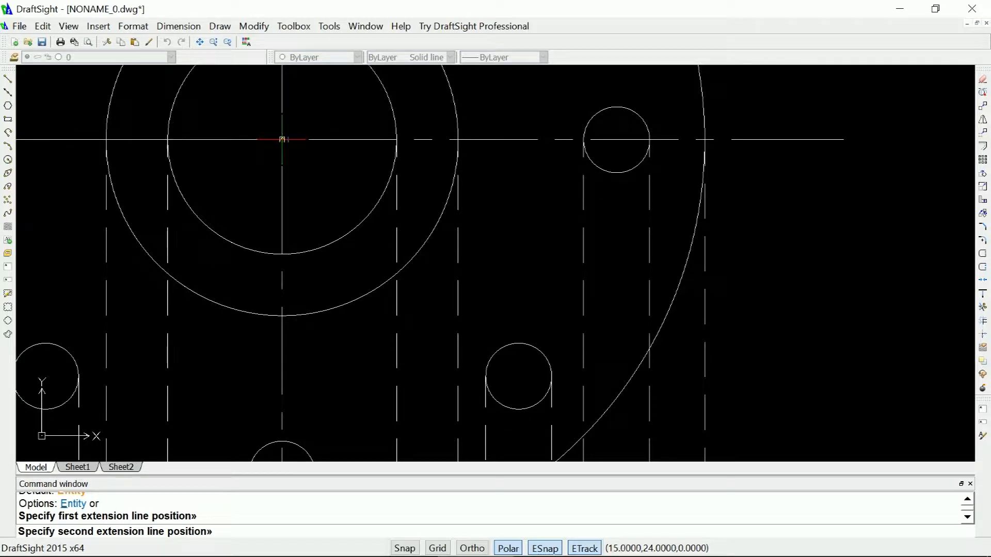
left_click(282, 140)
scroll(279, 137, "down", 4)
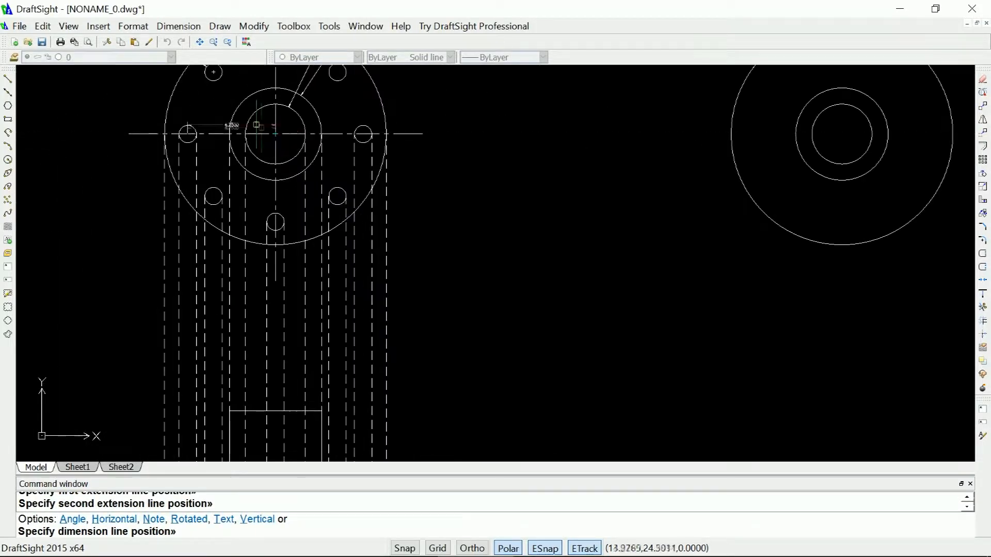
scroll(245, 107, "up", 3)
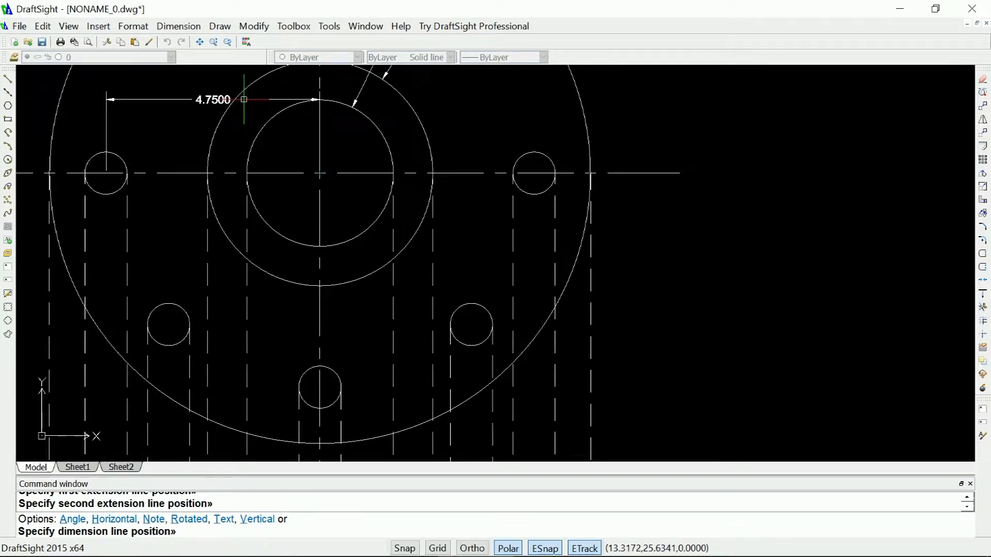
left_click(245, 100)
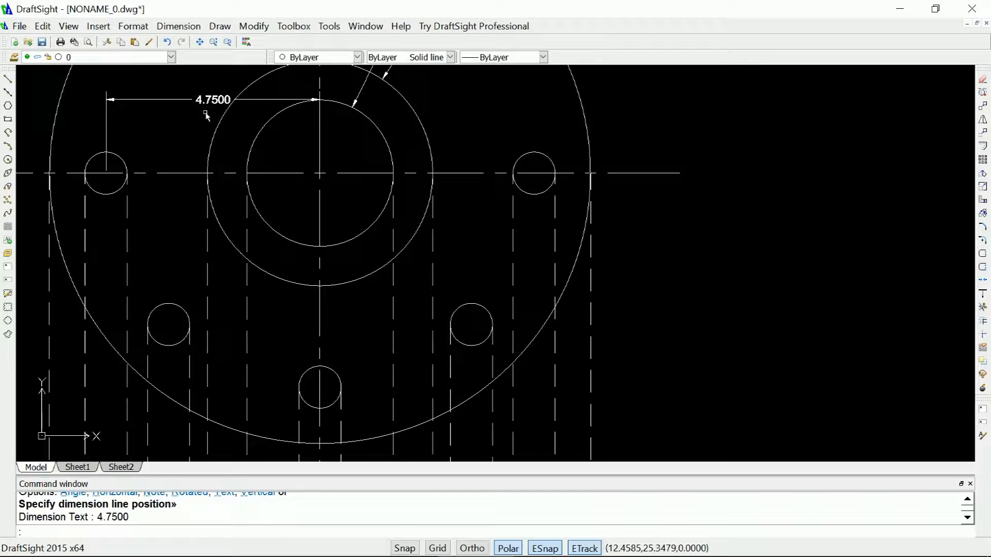
Start a circle at the copied circles' common centre and cancel it to set the reference point for relative coordinates.
scroll(206, 114, "down", 1)
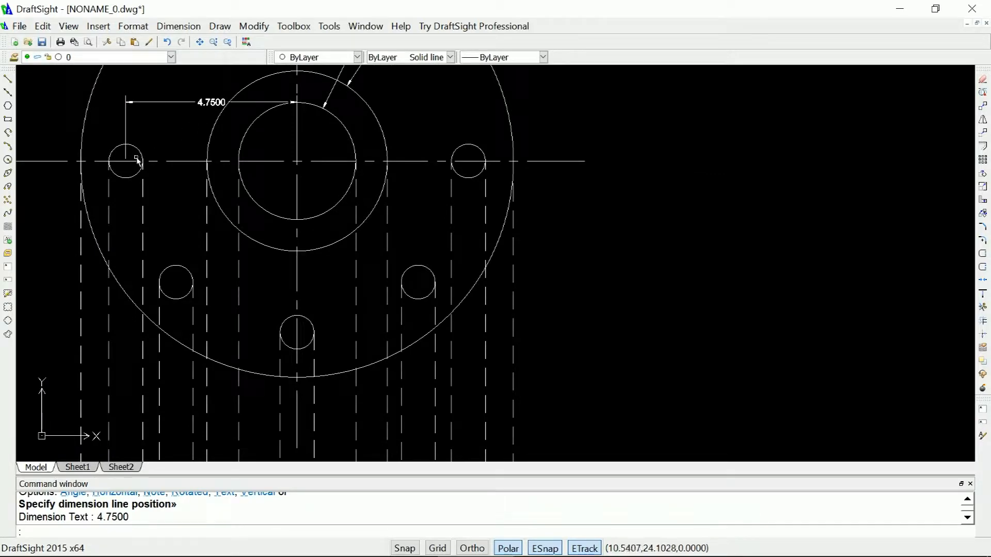
scroll(137, 160, "down", 1)
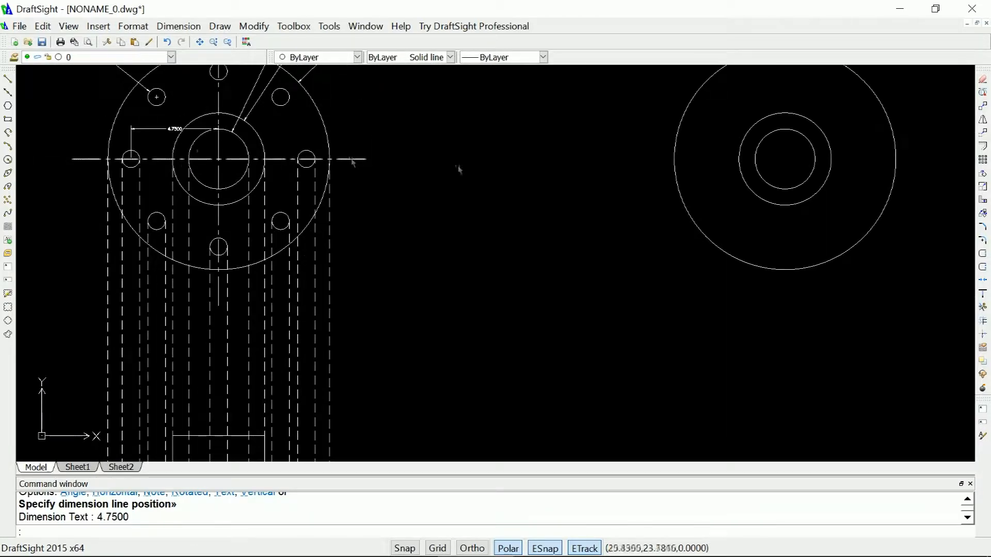
scroll(800, 161, "up", 1)
scroll(645, 165, "down", 2)
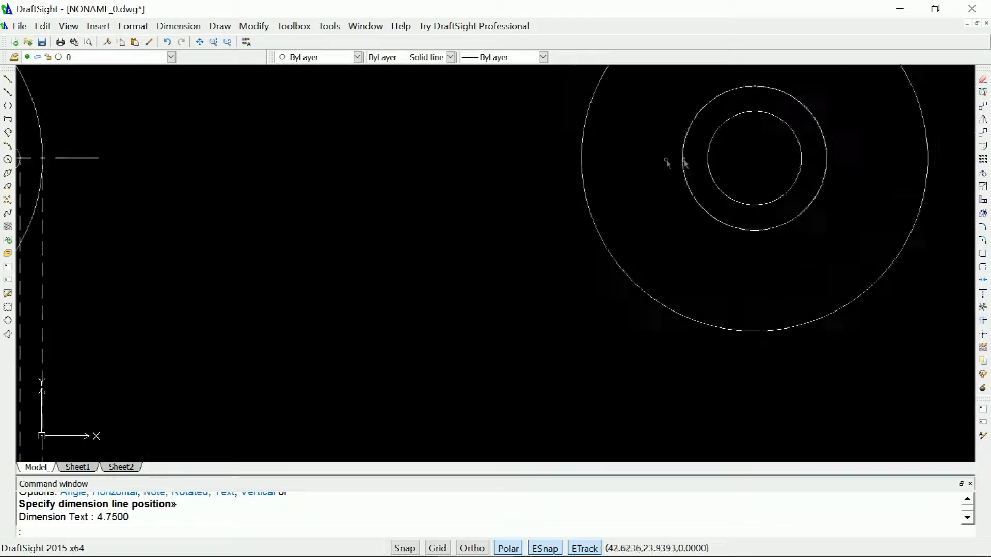
scroll(769, 100, "up", 3)
scroll(710, 108, "up", 1)
scroll(710, 109, "up", 3)
scroll(709, 107, "down", 2)
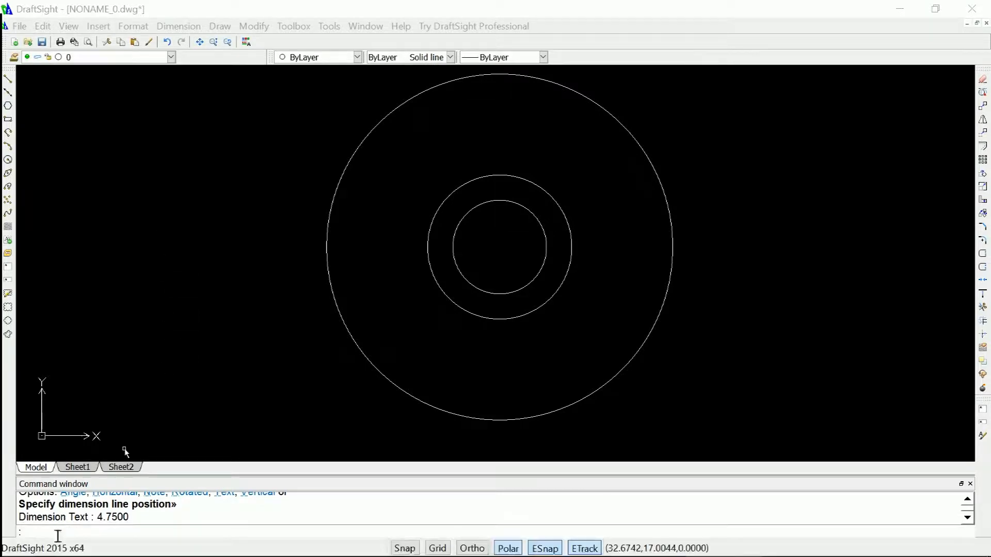
type("c")
key("Return")
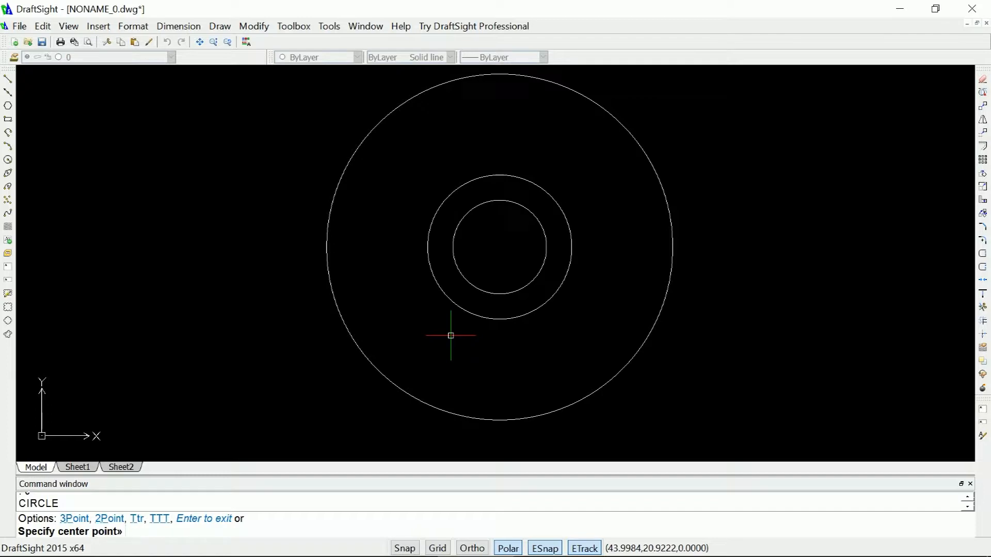
left_click(499, 247)
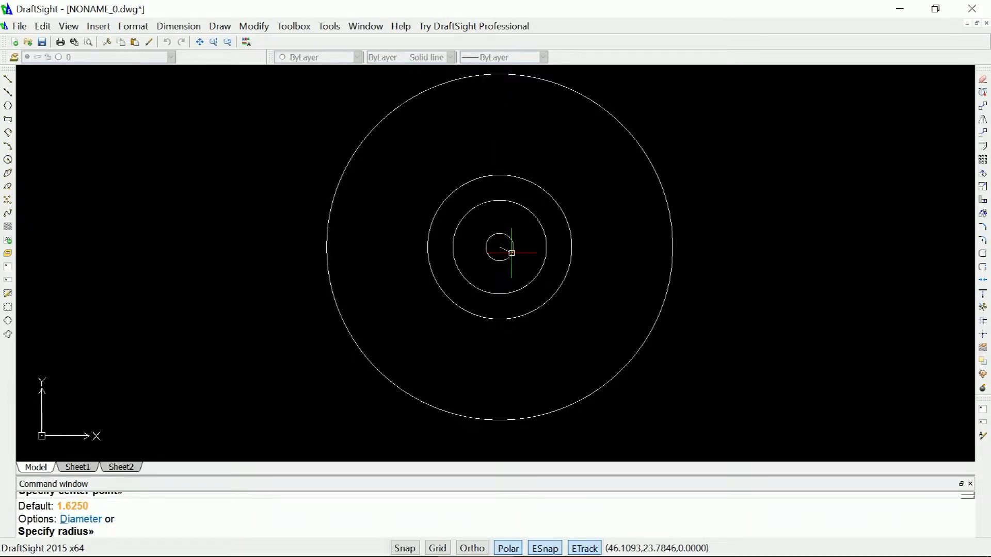
key("Escape")
Draw a bolt-hole circle of diameter .9375 centred at relative coordinates @-4.75,0 from the copied circles' centre.
right_click(493, 251)
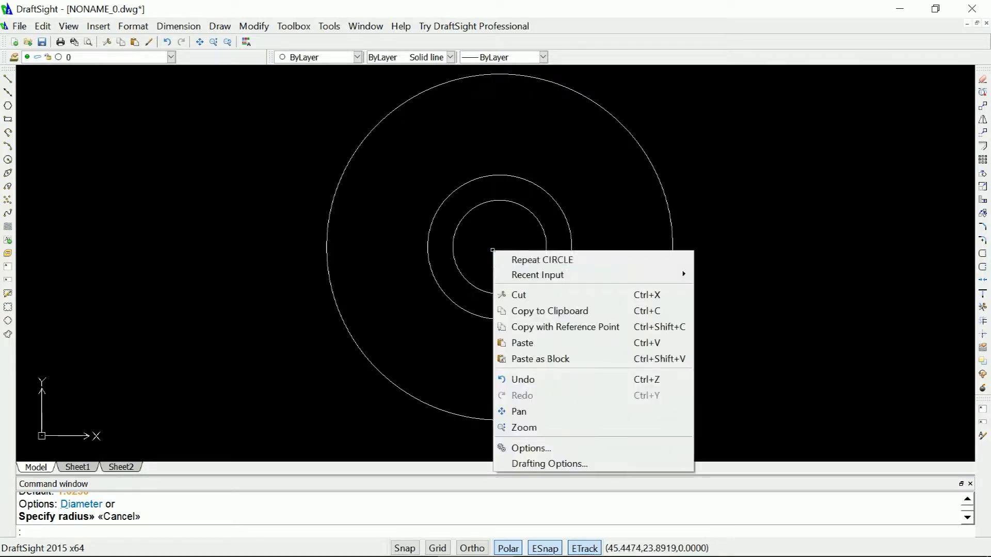
left_click(514, 260)
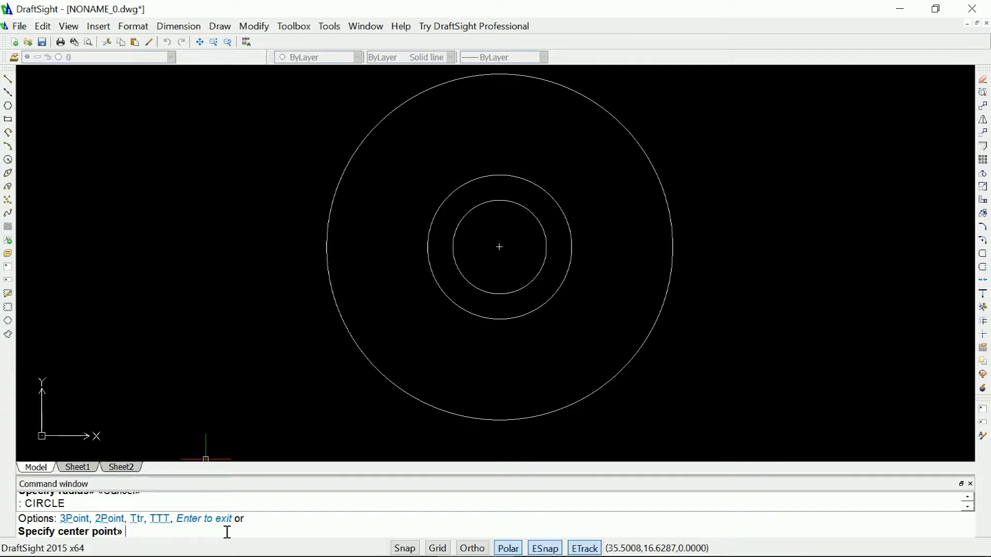
key("F8")
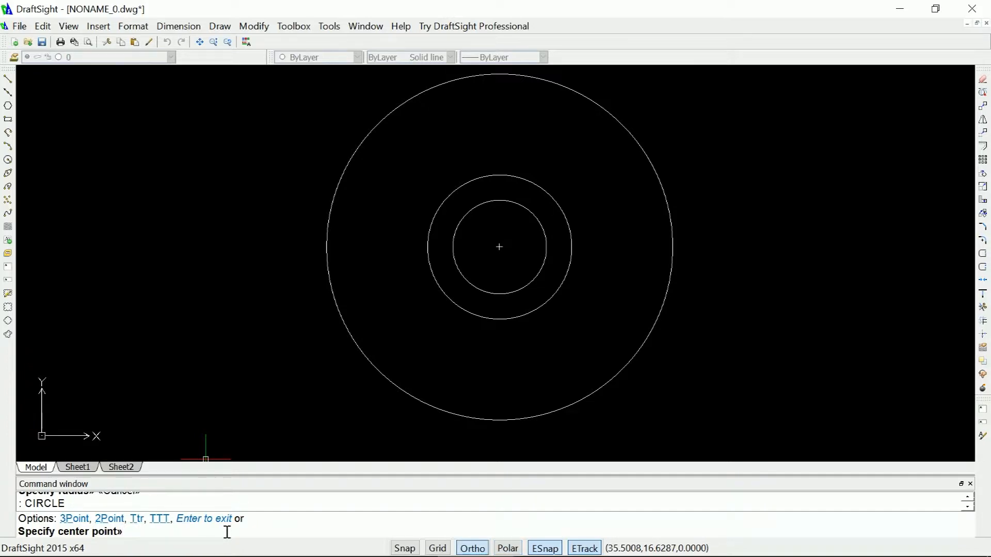
type("@")
key("F10")
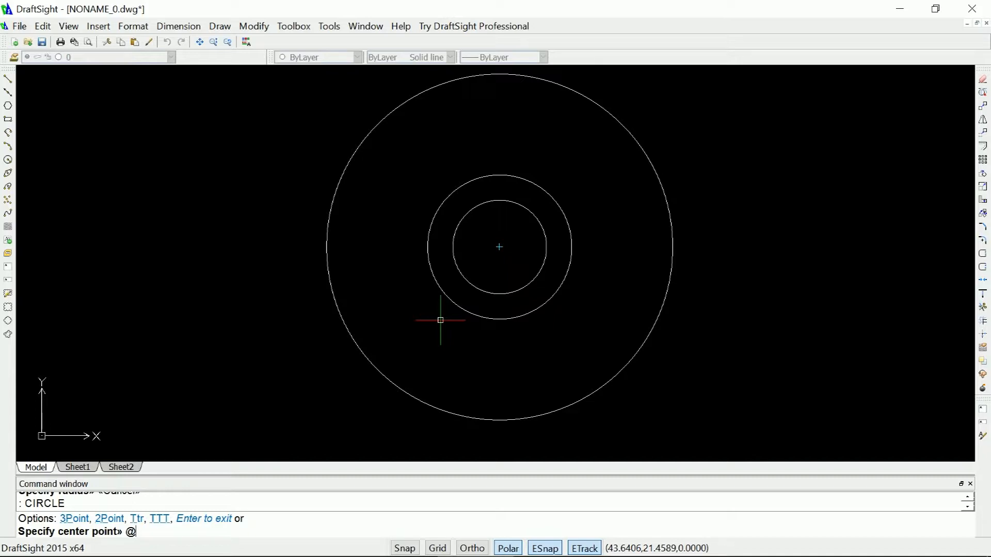
type("-4.75")
type("0")
key("Return")
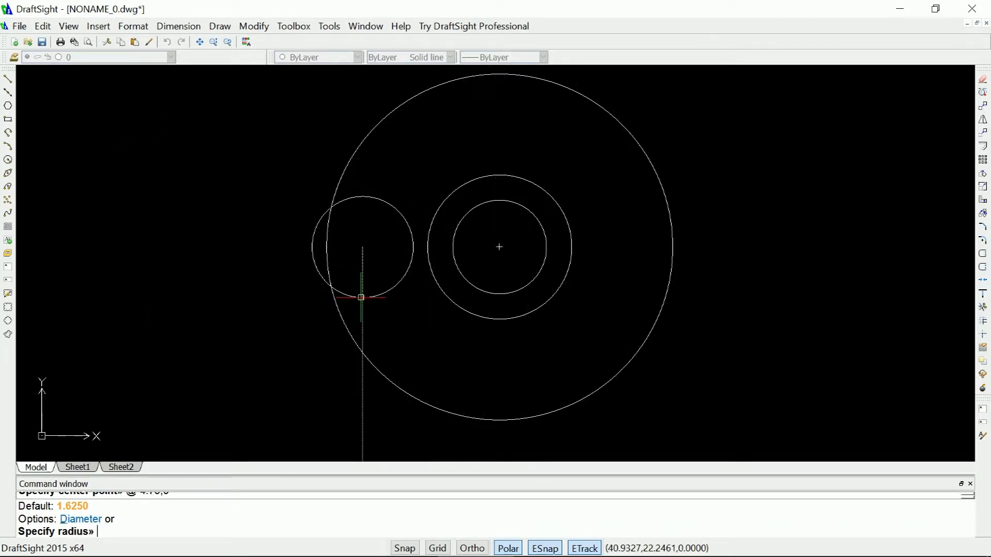
type("d")
key("Return")
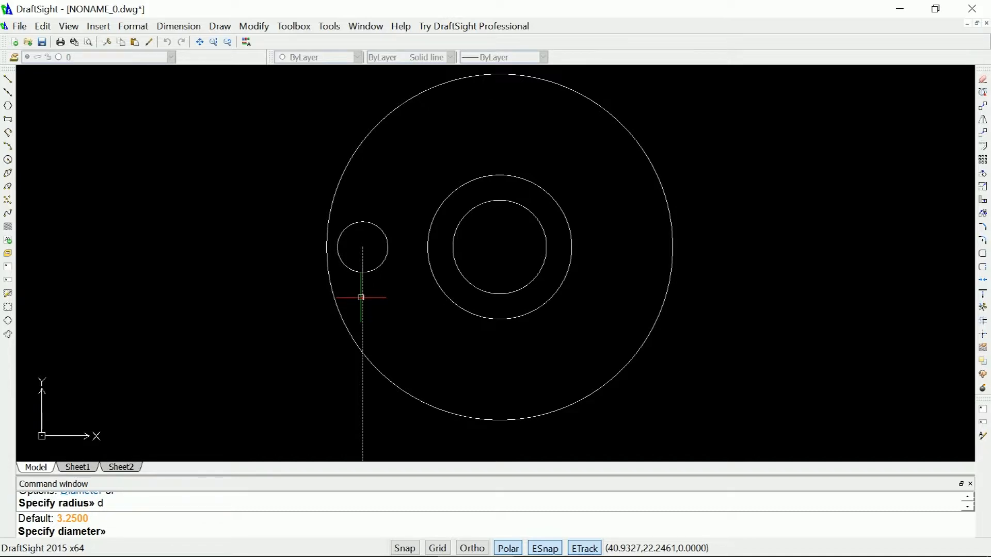
type(".9375")
key("Return")
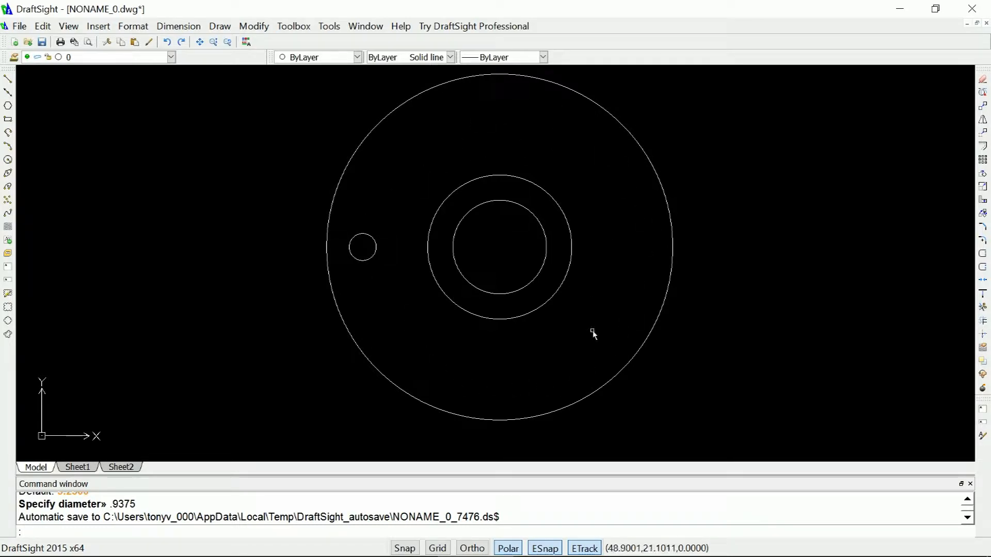
Set up a circular pattern based on fill angle and total number of elements, with a 360 degree fill angle and 8 elements.
left_click(982, 160)
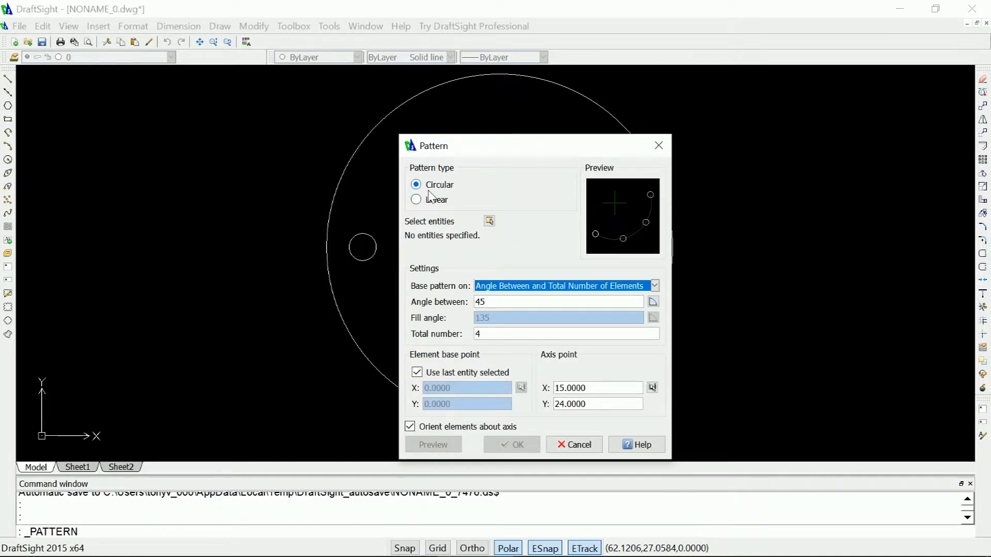
left_click(654, 286)
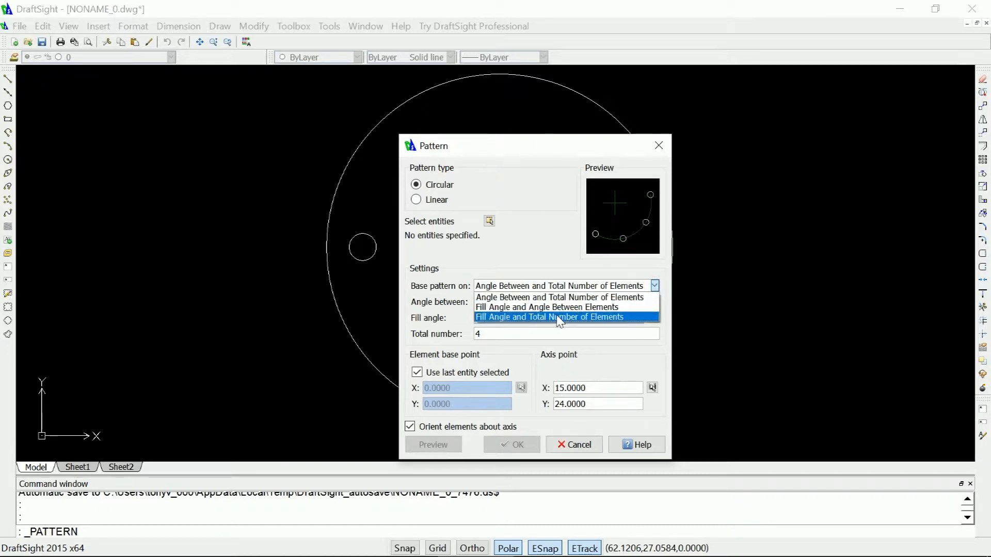
left_click(559, 317)
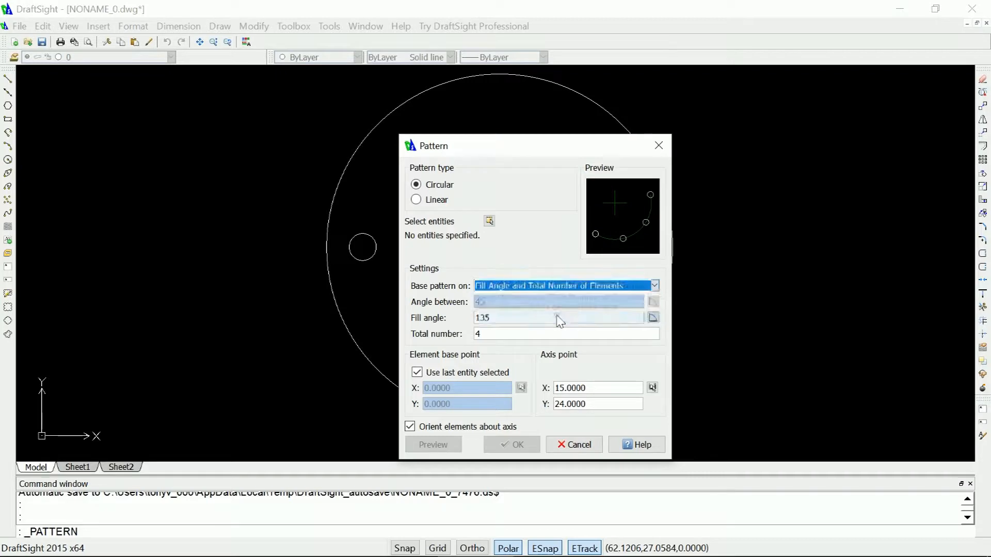
double_click(508, 318)
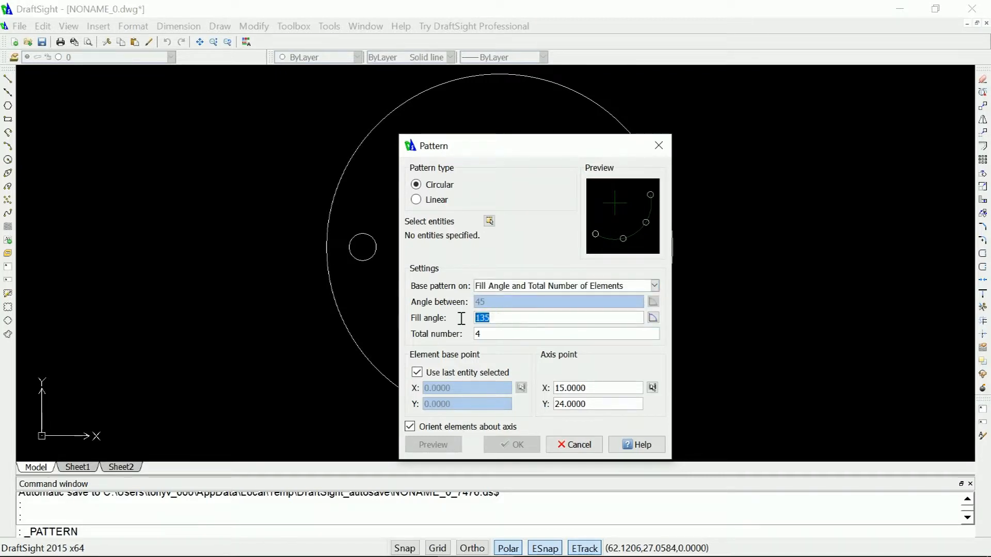
type("360")
double_click(477, 334)
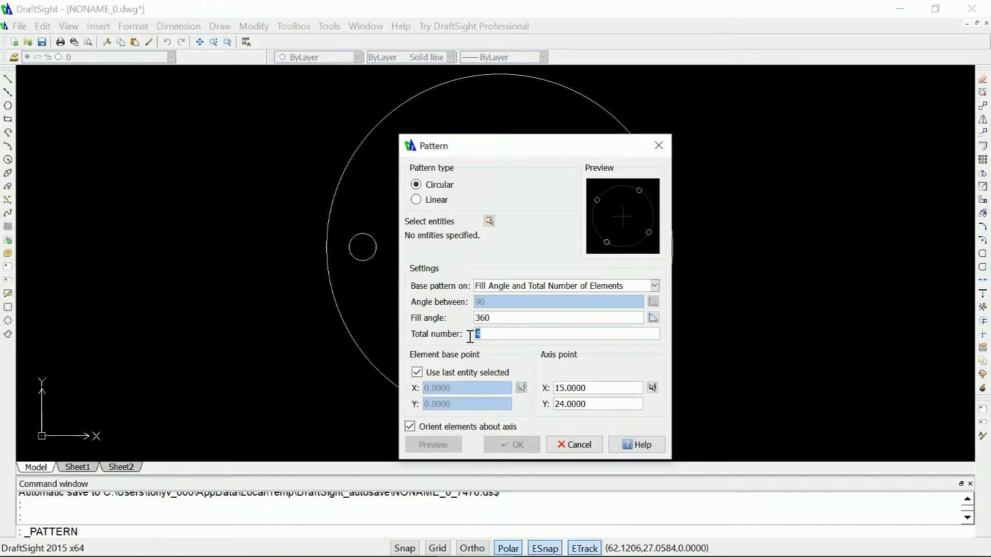
type("8")
Pattern the copied view's bolt-hole circle about the common centre of its concentric circles, previewing and accepting the pattern.
left_click(490, 222)
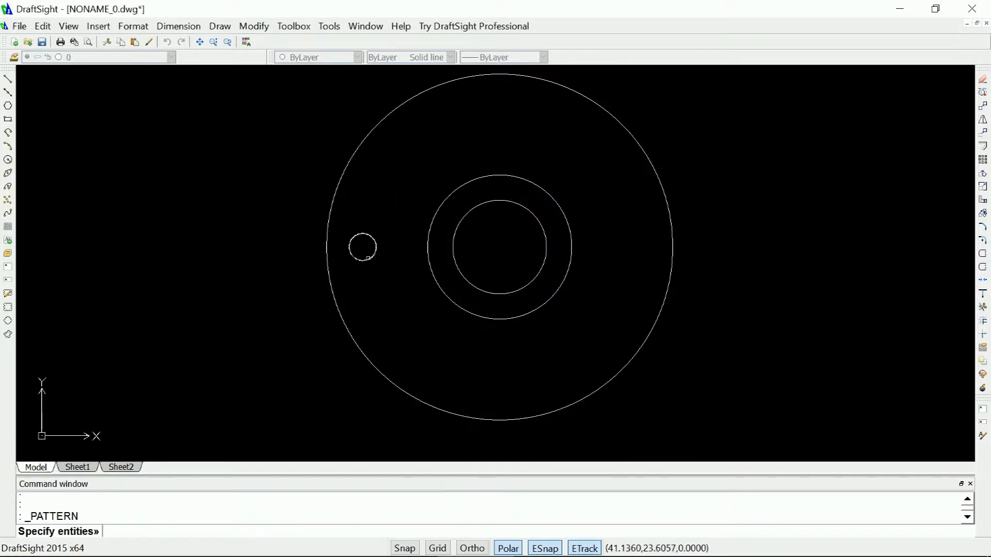
left_click(368, 258)
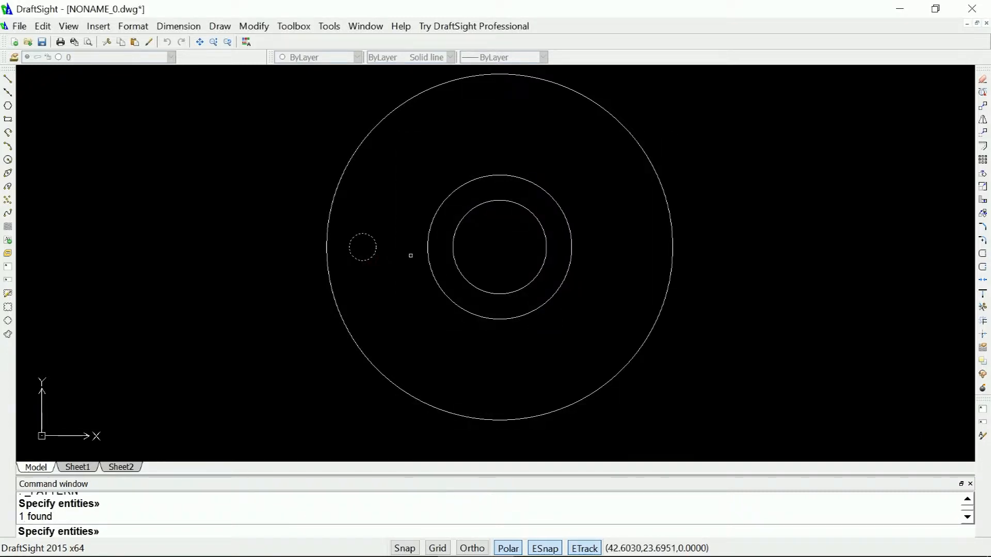
key("Return")
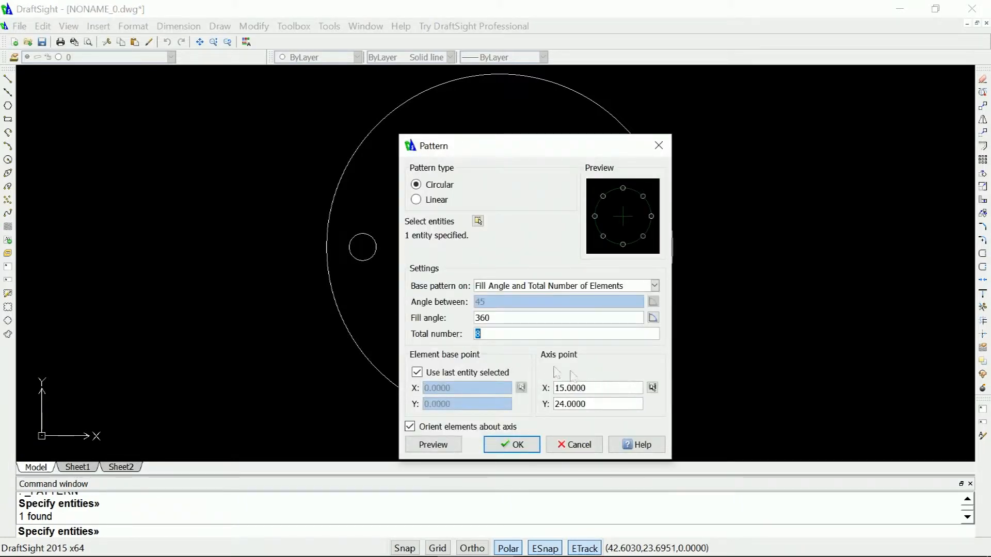
left_click(652, 387)
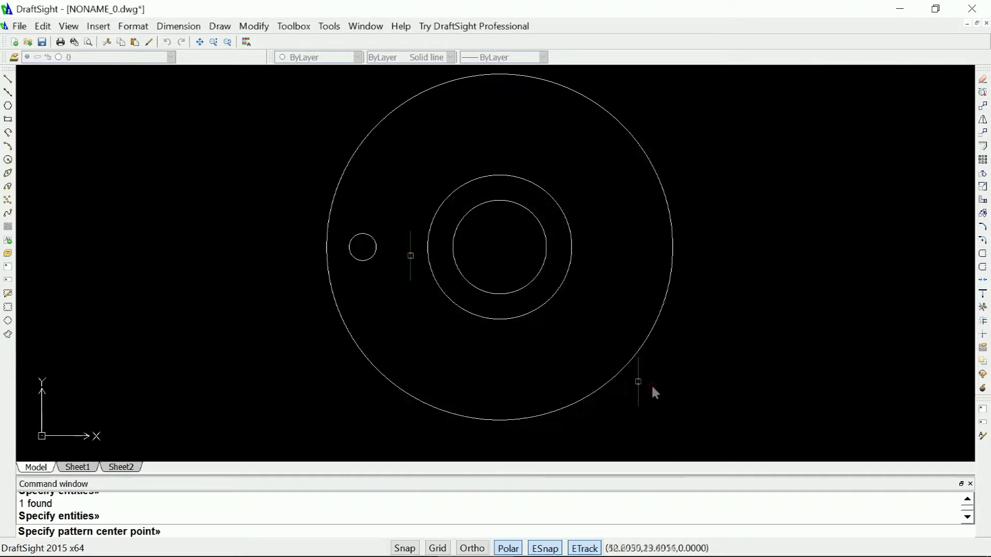
left_click(499, 247)
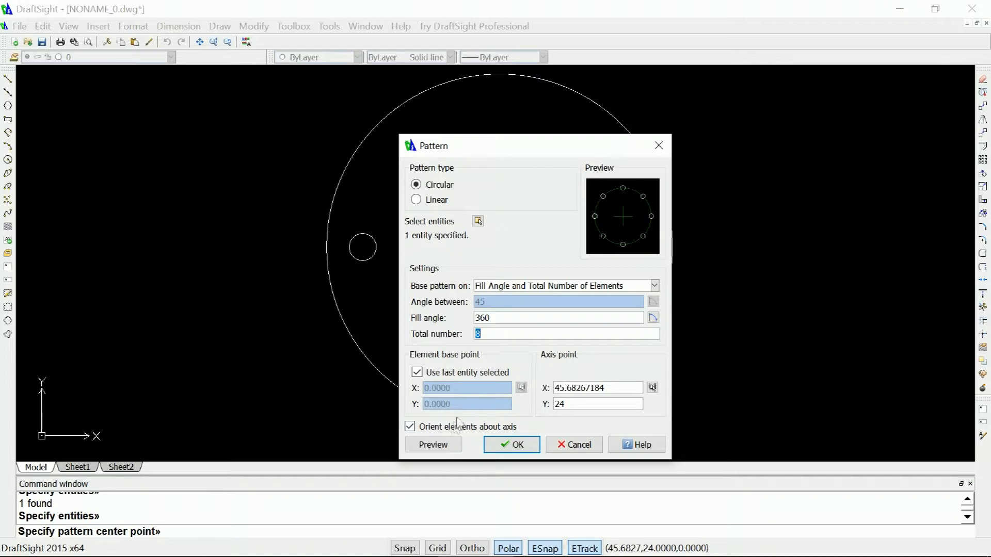
left_click(440, 445)
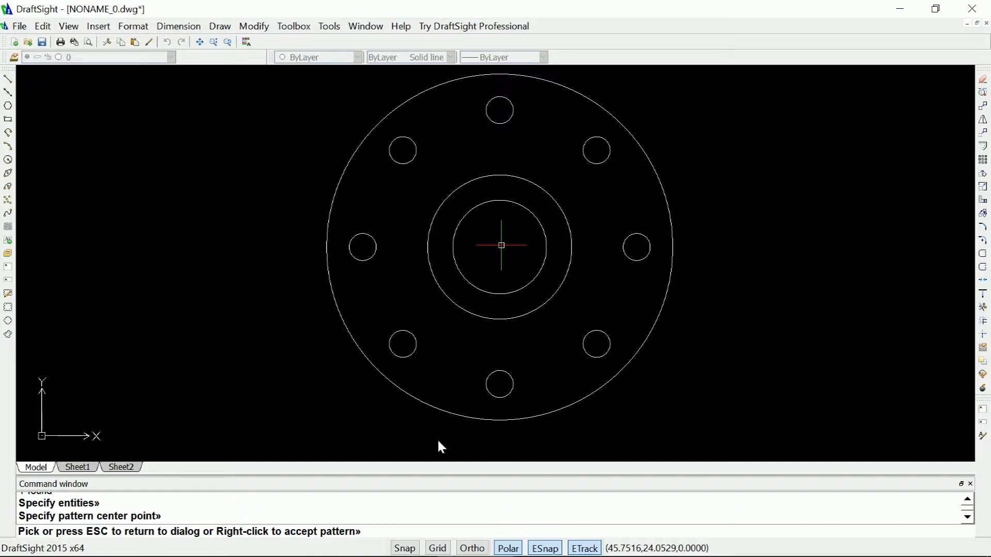
right_click(438, 442)
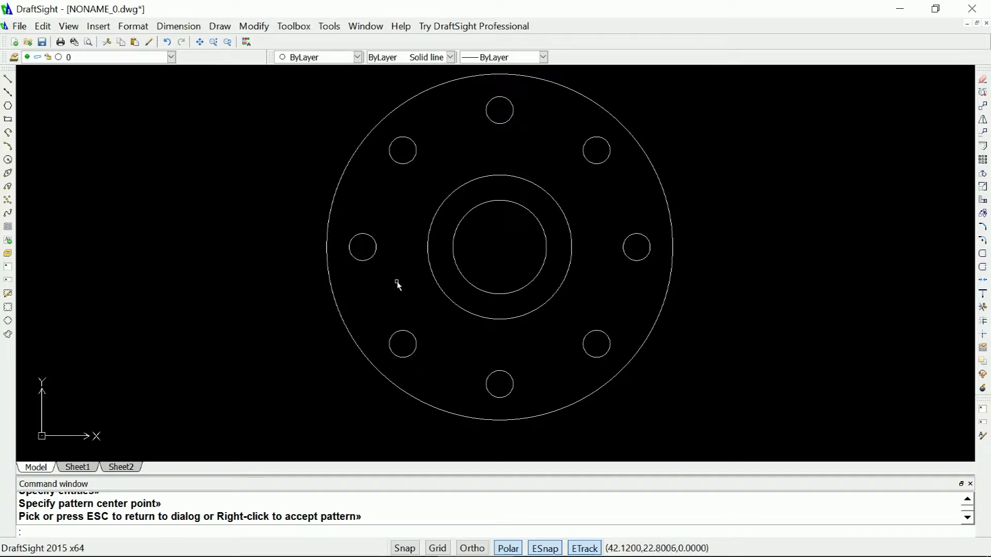
Examine the original flange view's dimensions and centerlines and compare them with the copied view.
scroll(397, 284, "down", 5)
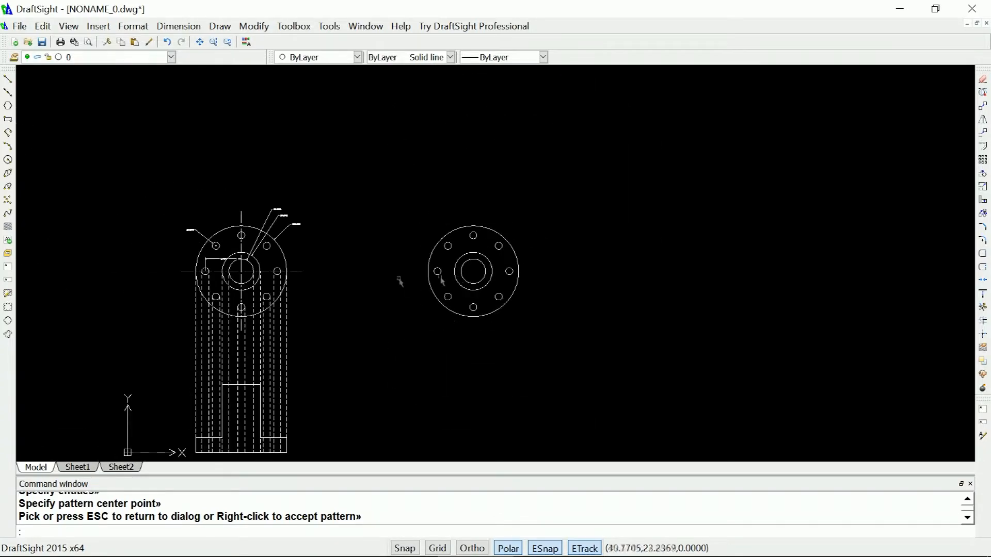
scroll(209, 305, "up", 3)
scroll(204, 287, "down", 3)
scroll(209, 166, "up", 2)
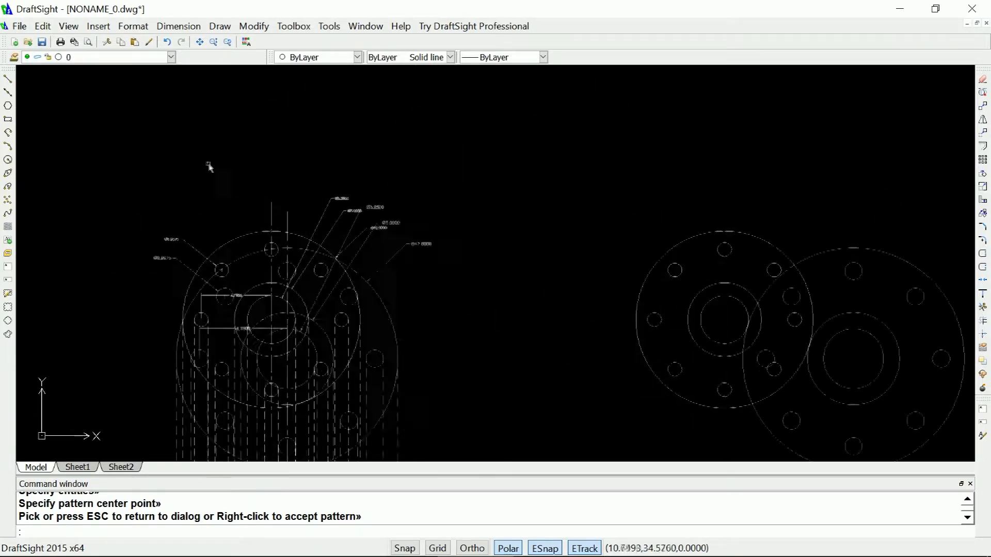
scroll(207, 168, "up", 2)
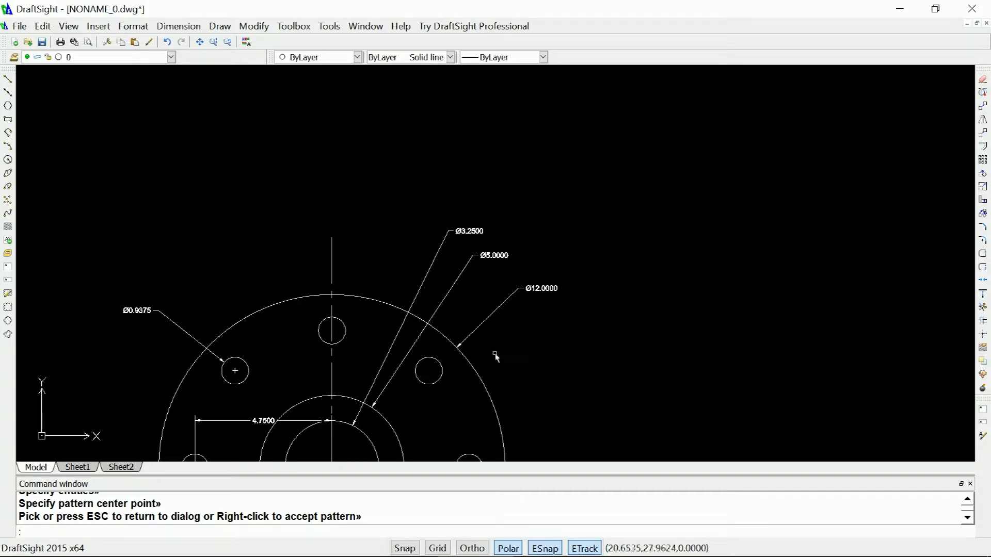
scroll(491, 354, "down", 1)
scroll(342, 349, "down", 1)
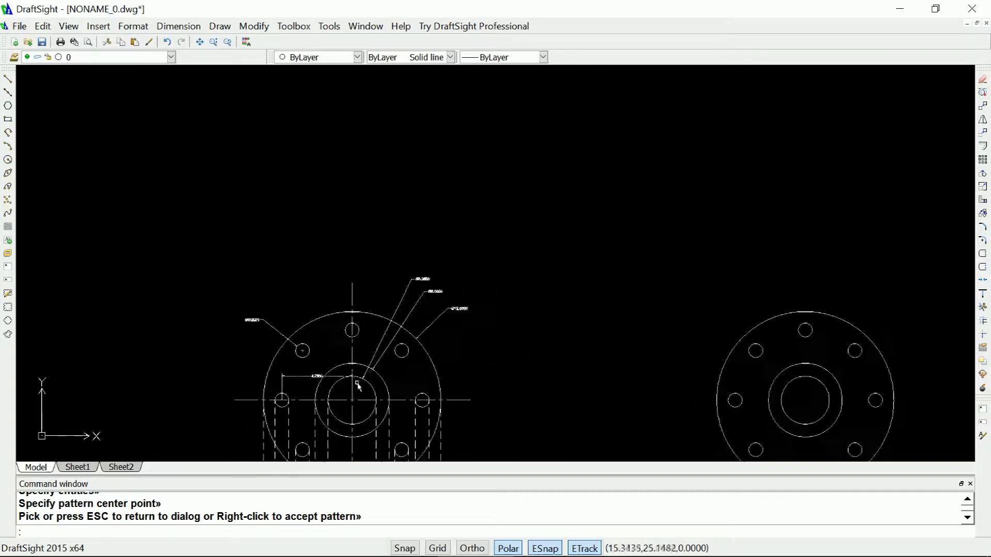
scroll(361, 396, "up", 3)
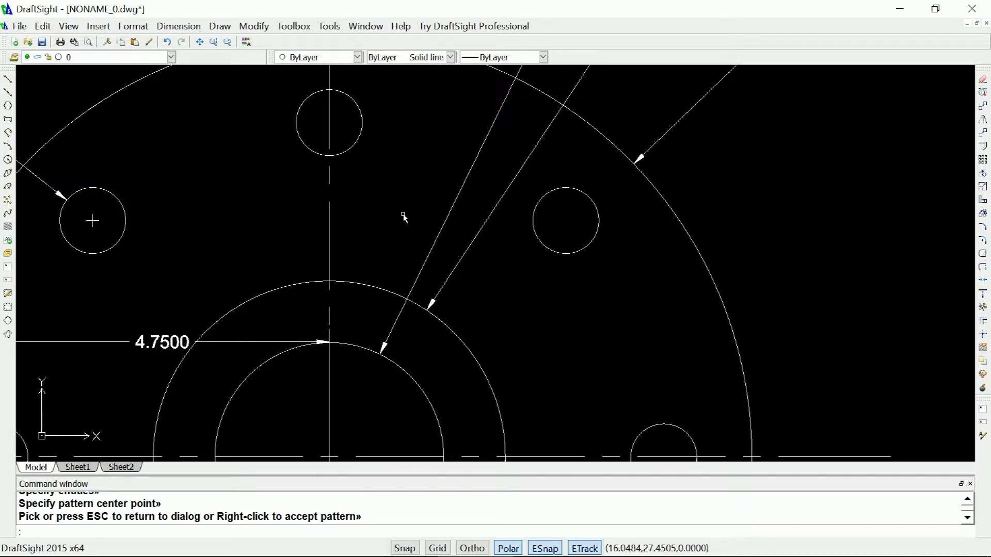
left_click(451, 57)
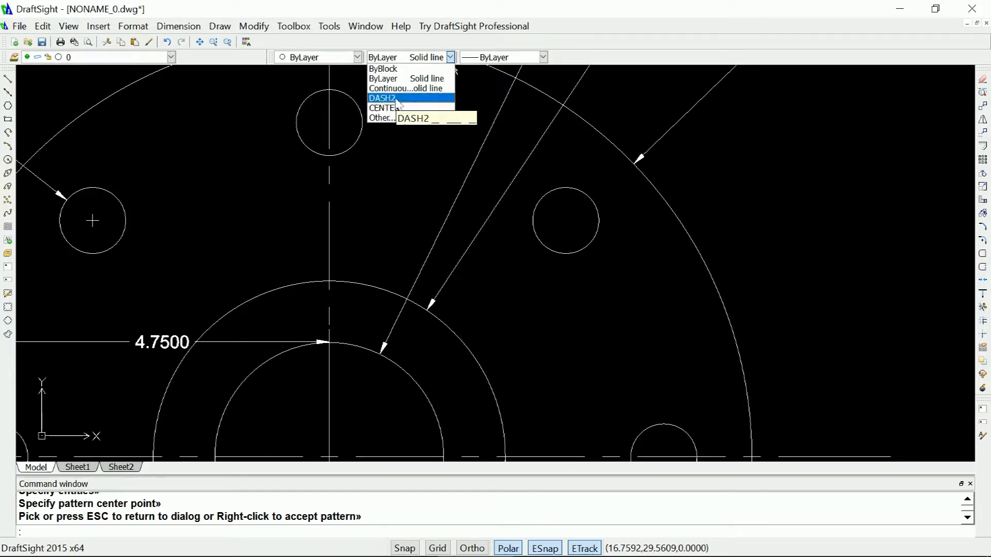
left_click(392, 118)
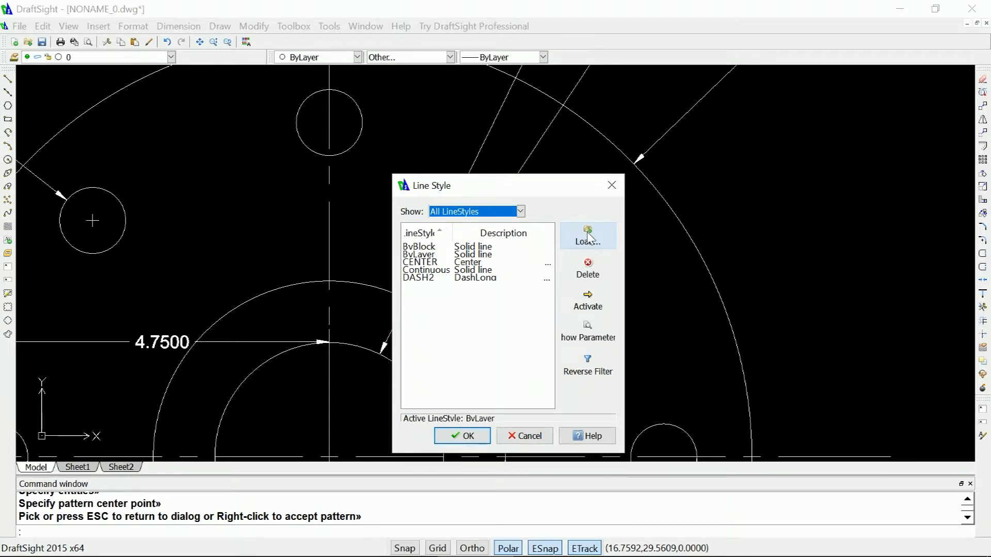
left_click(525, 437)
left_click(389, 254)
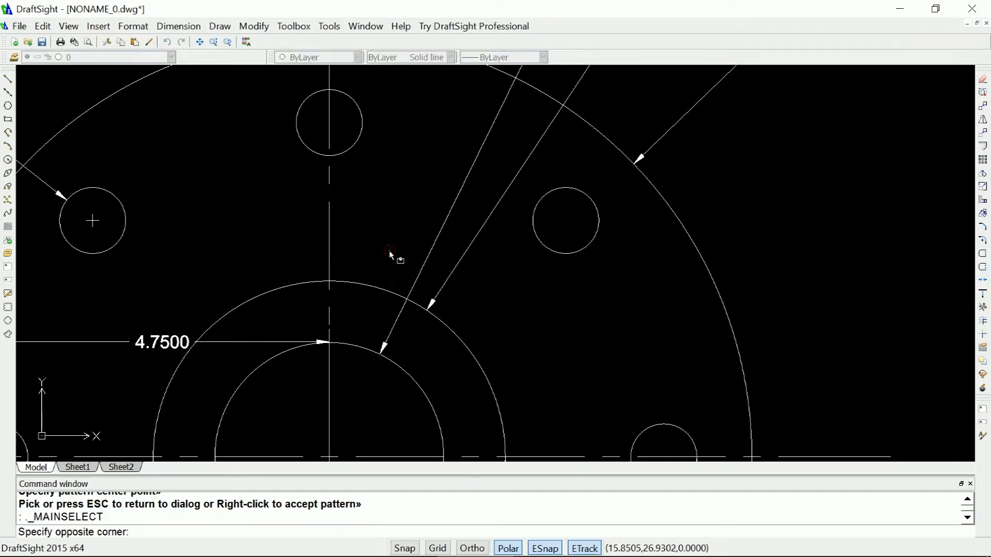
key("Escape")
Make CENTER the active line style for drawing the copied flange's centerlines.
scroll(389, 252, "down", 4)
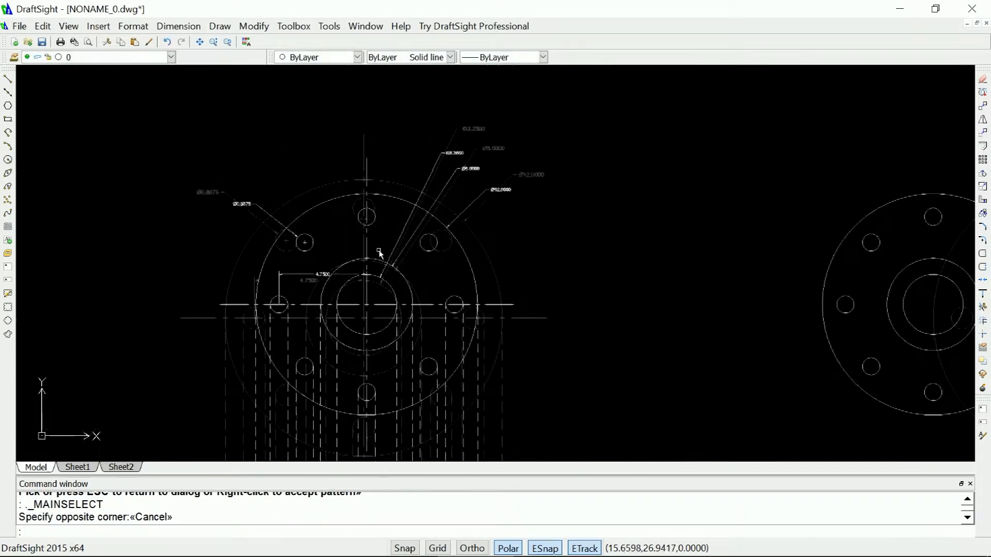
scroll(370, 253, "down", 3)
scroll(670, 292, "up", 3)
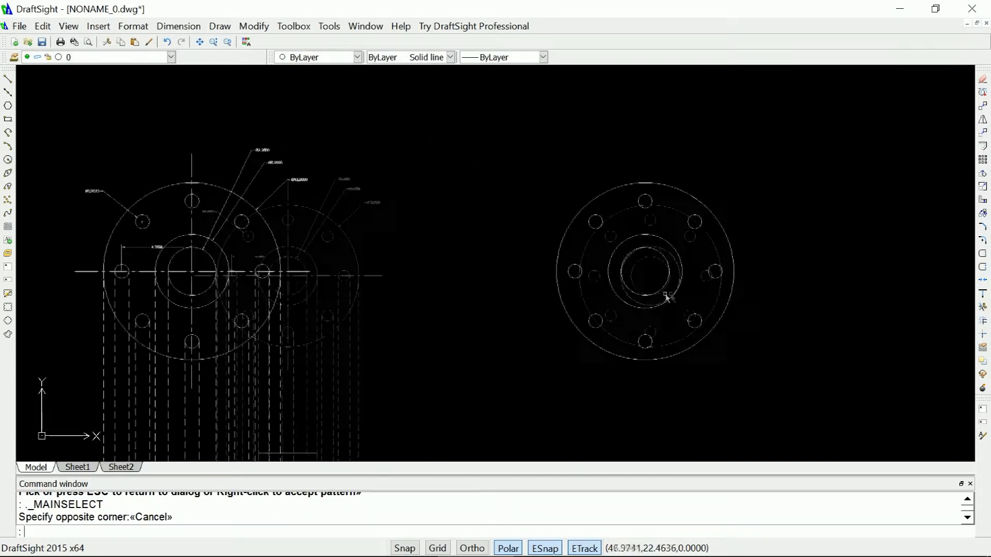
scroll(640, 289, "up", 1)
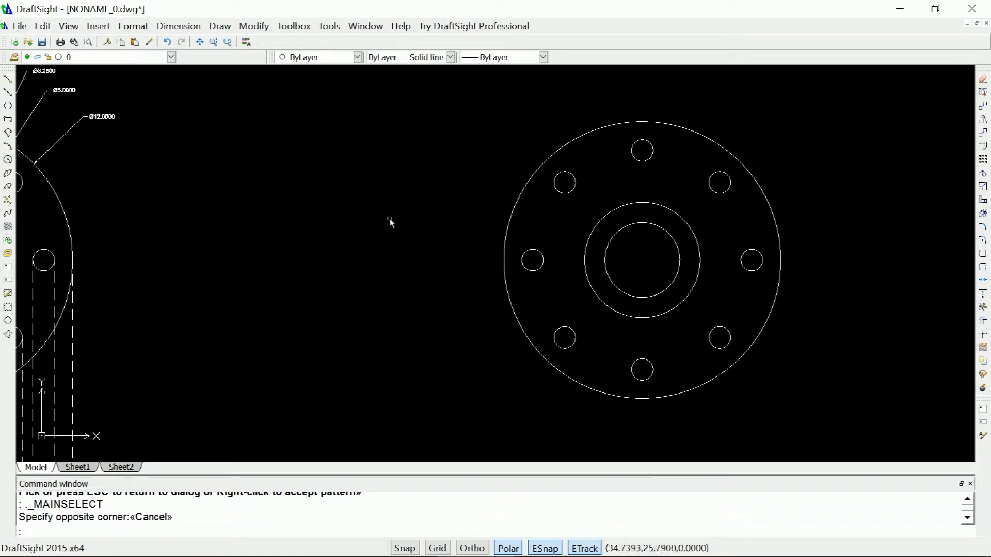
left_click(450, 57)
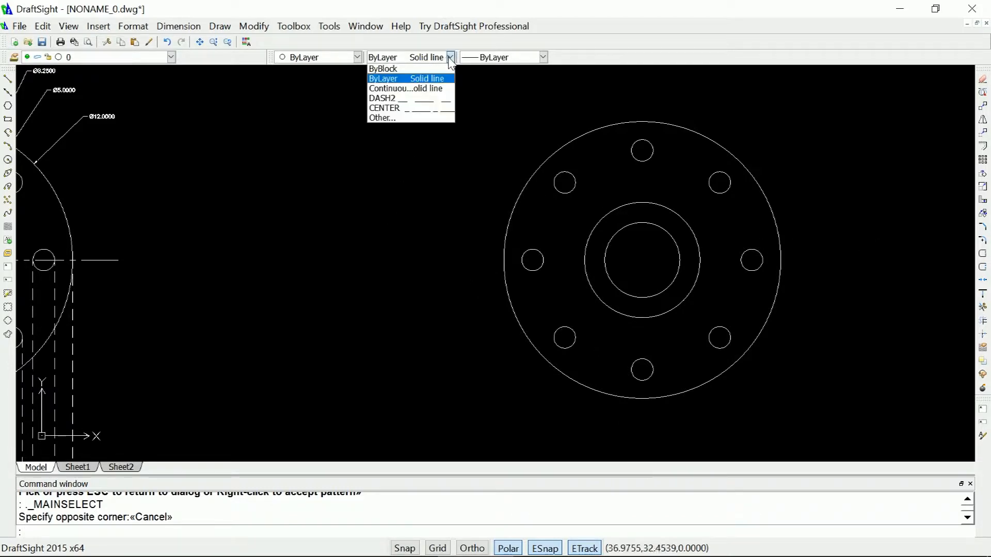
left_click(407, 110)
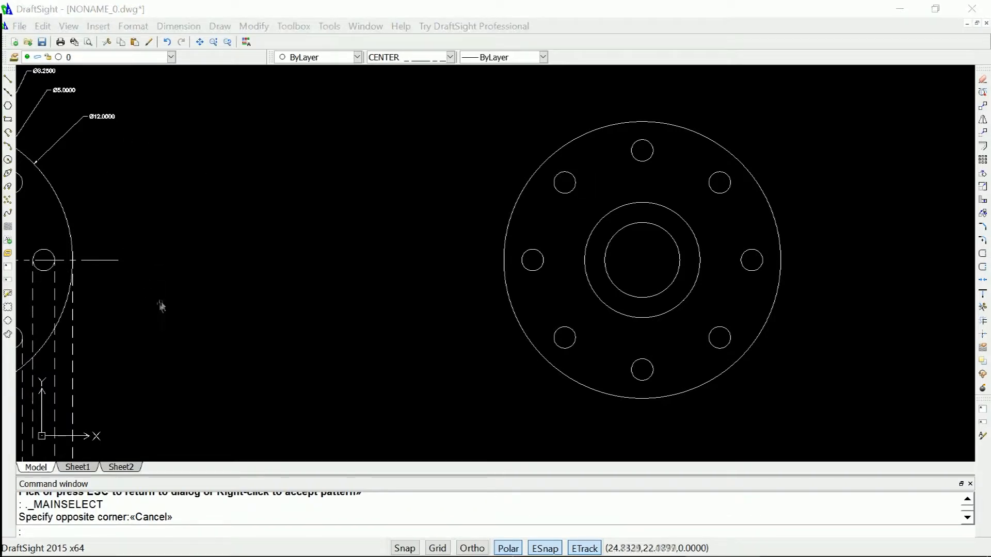
Draw a vertical centerline through the copied flange's centre, from about (45.68, 31.81) above the outer circle to (45.68, 17.00) below it.
left_click(54, 533)
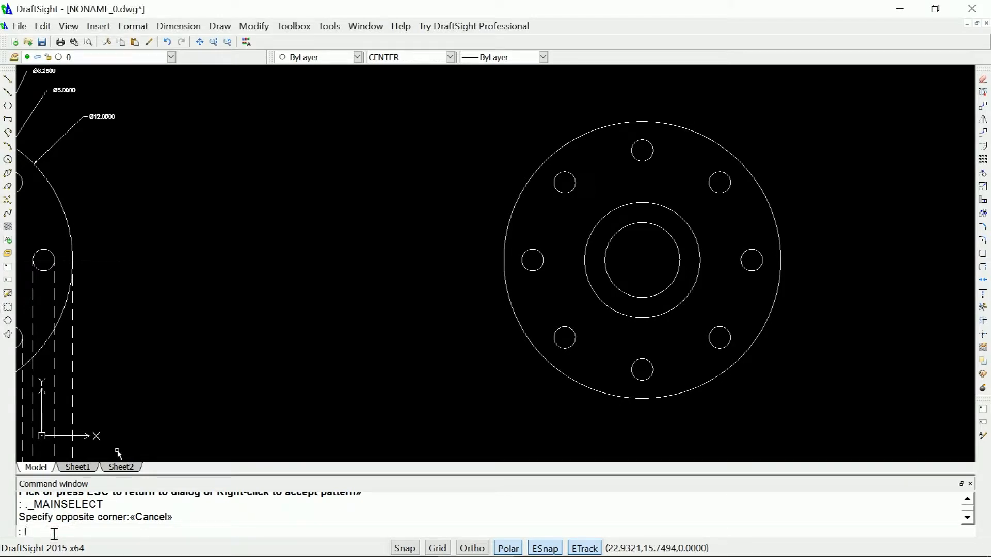
type("l")
key("Return")
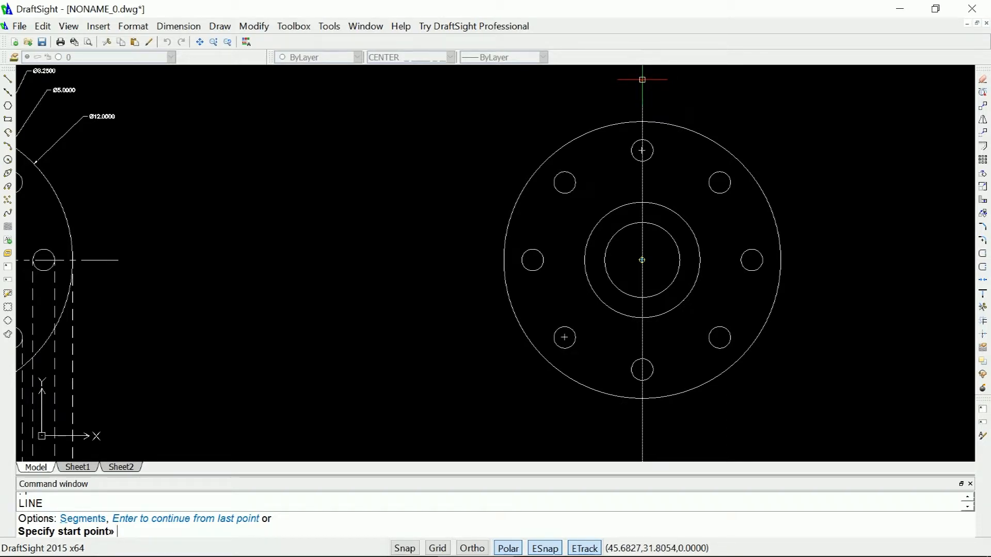
left_click(642, 79)
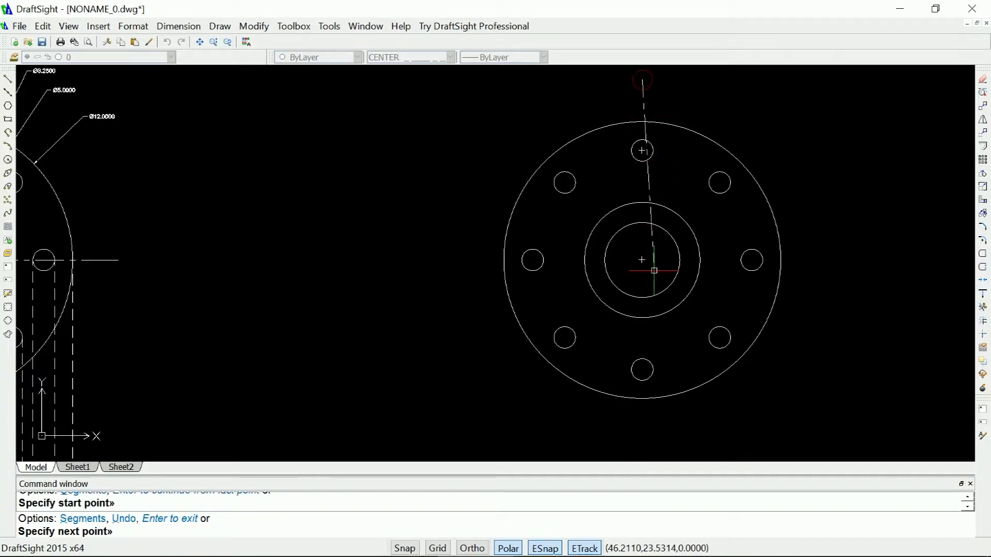
left_click(643, 421)
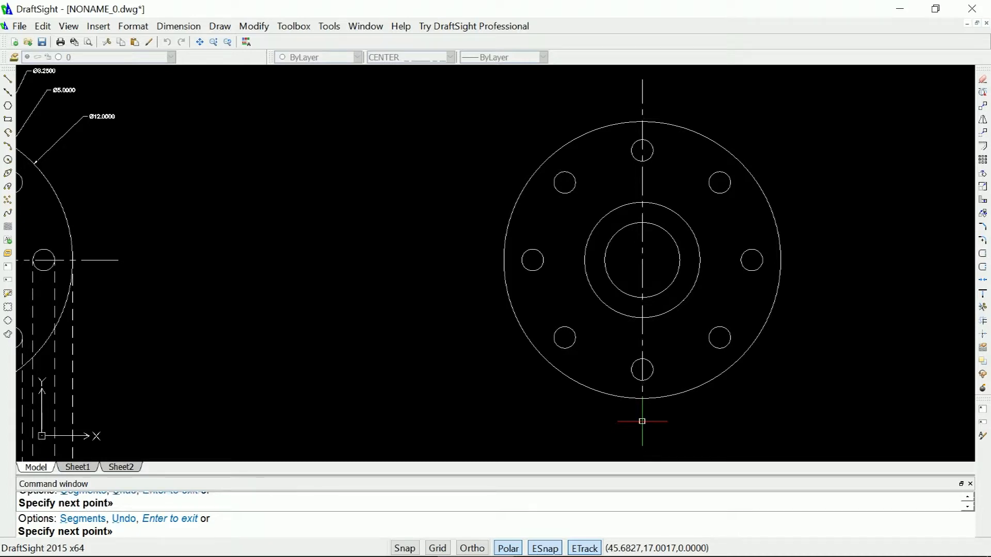
right_click(592, 423)
left_click(618, 293)
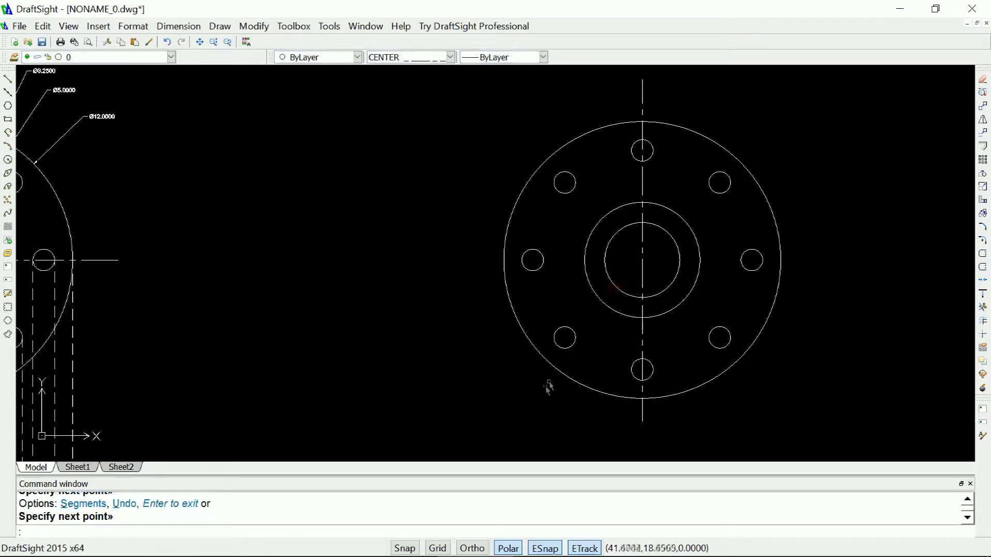
Move the vertical centerline from its midpoint to the centre of the copied flange's circles.
left_click(643, 281)
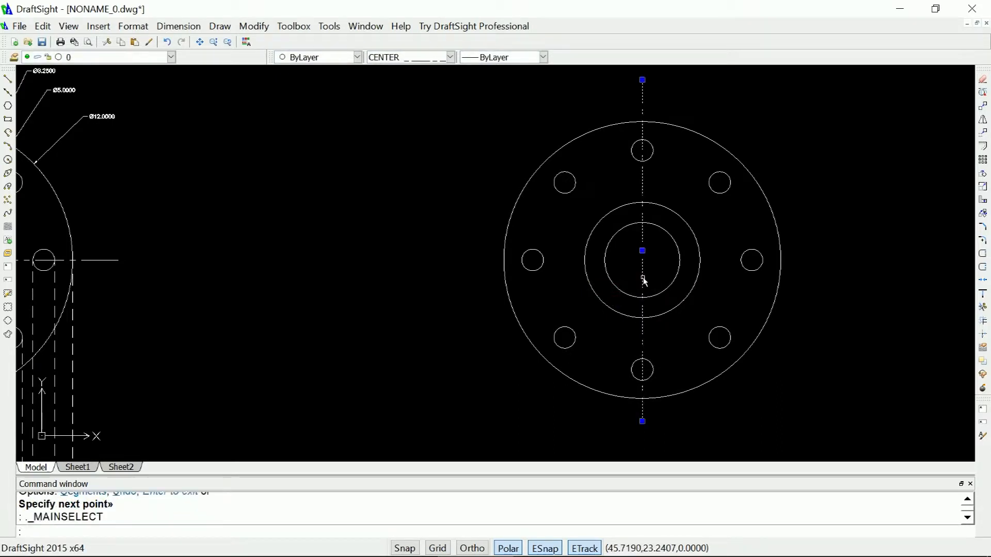
right_click(670, 263)
left_click(712, 409)
scroll(646, 269, "up", 2)
scroll(645, 268, "up", 3)
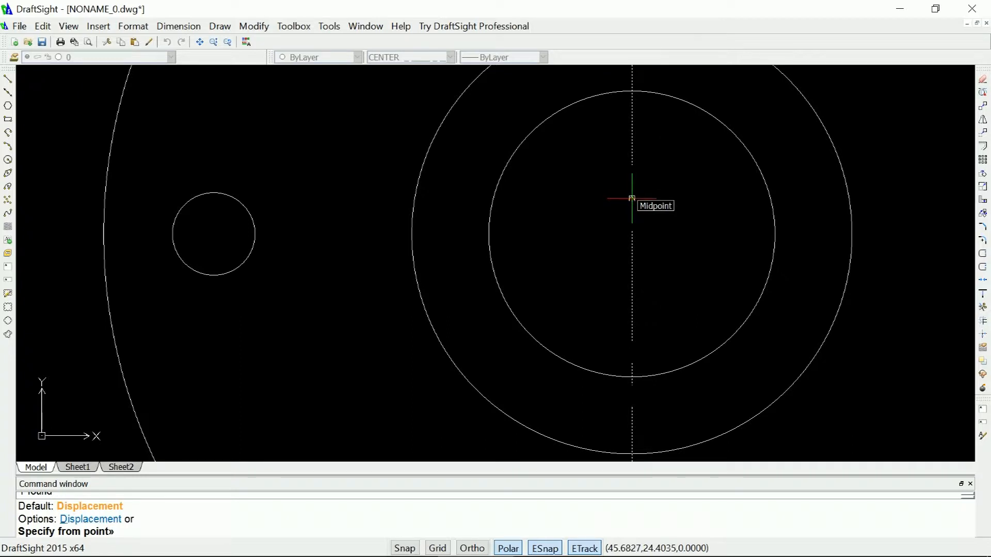
left_click(632, 198)
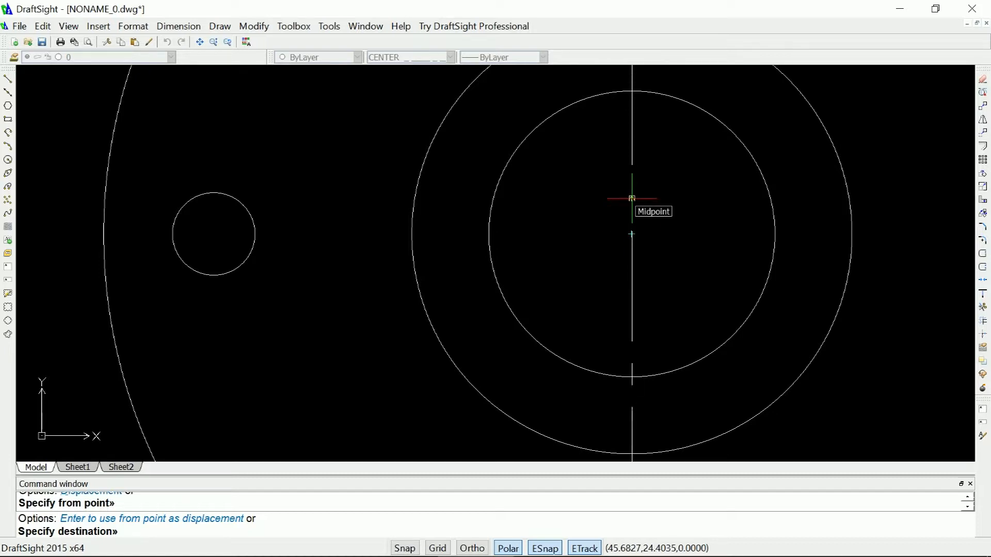
left_click(632, 234)
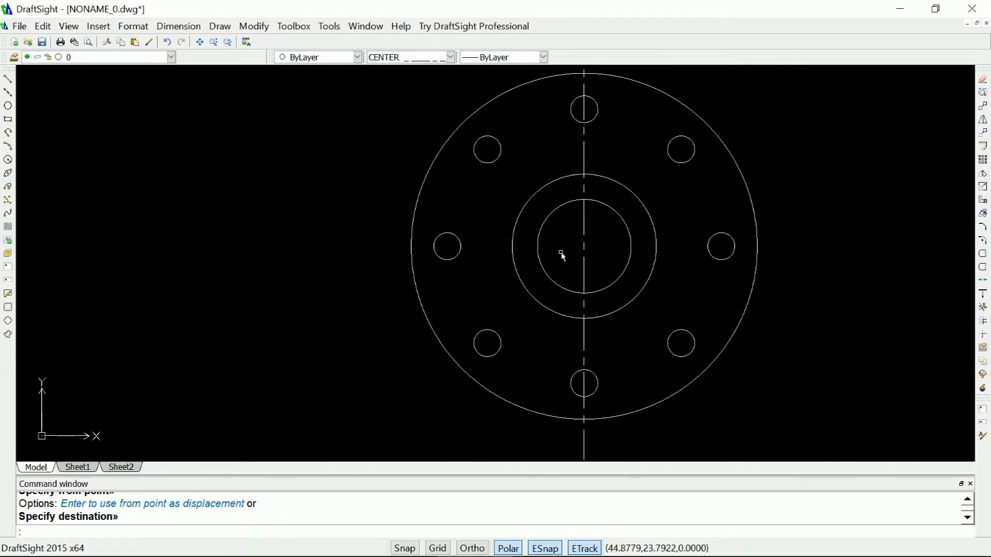
scroll(562, 252, "down", 3)
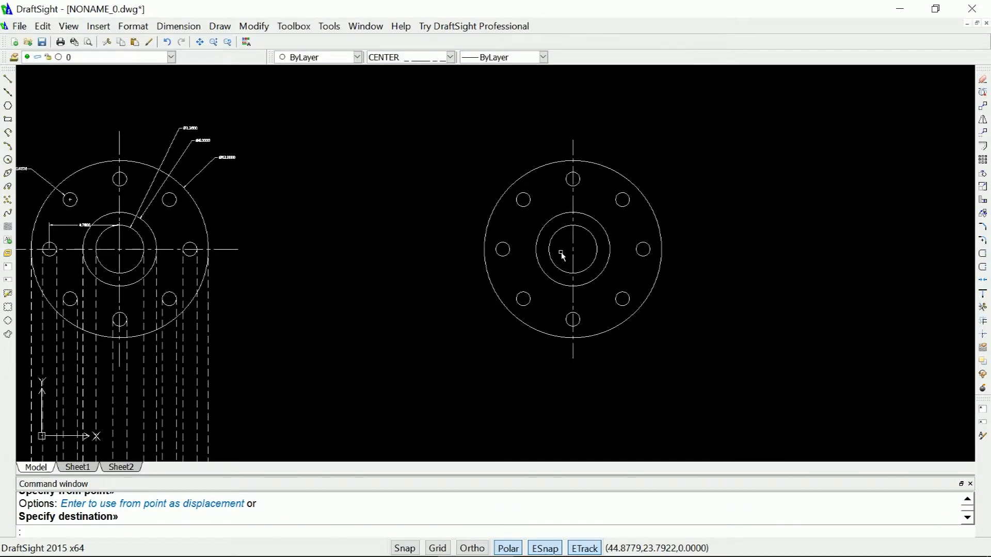
scroll(579, 356, "up", 8)
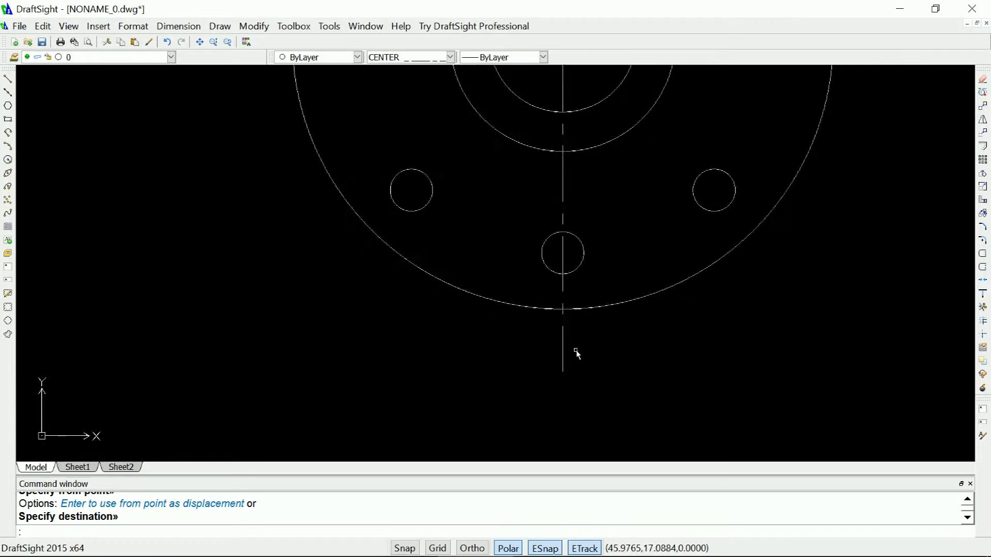
scroll(576, 352, "down", 4)
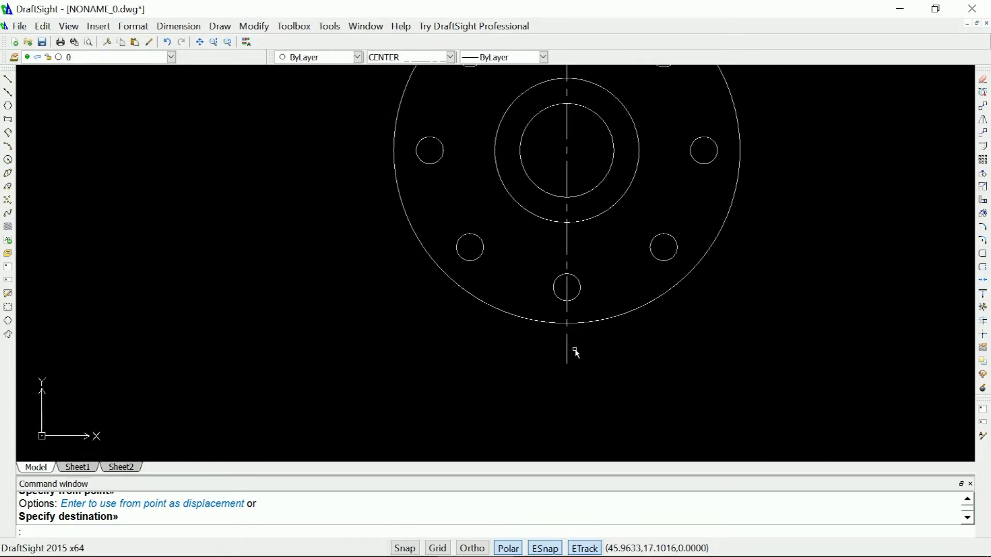
scroll(576, 352, "down", 2)
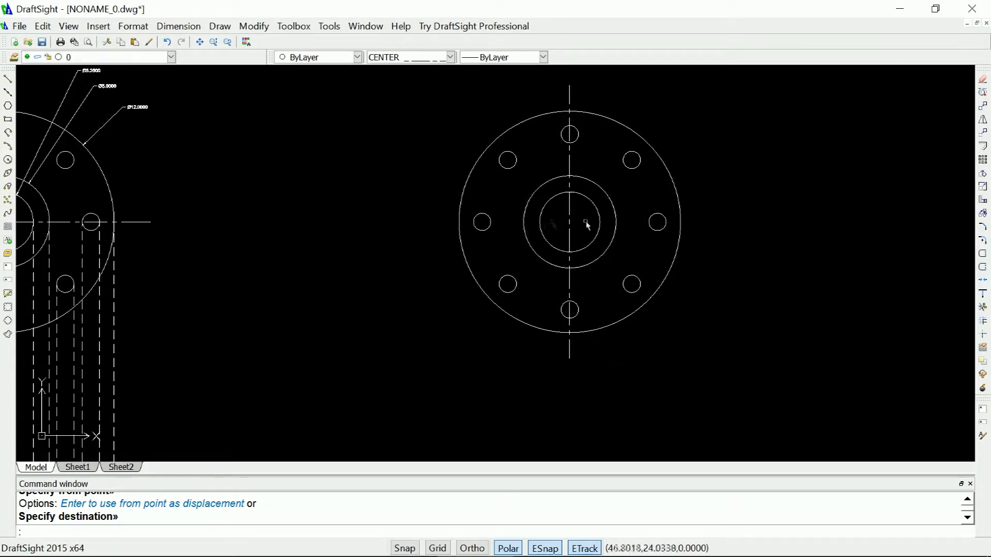
scroll(586, 222, "up", 2)
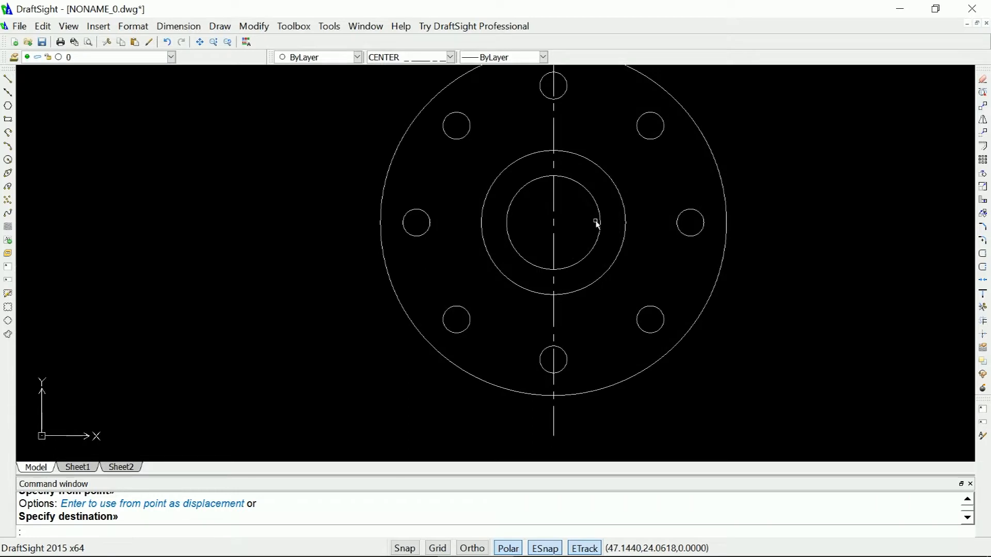
left_click(554, 207)
right_click(554, 207)
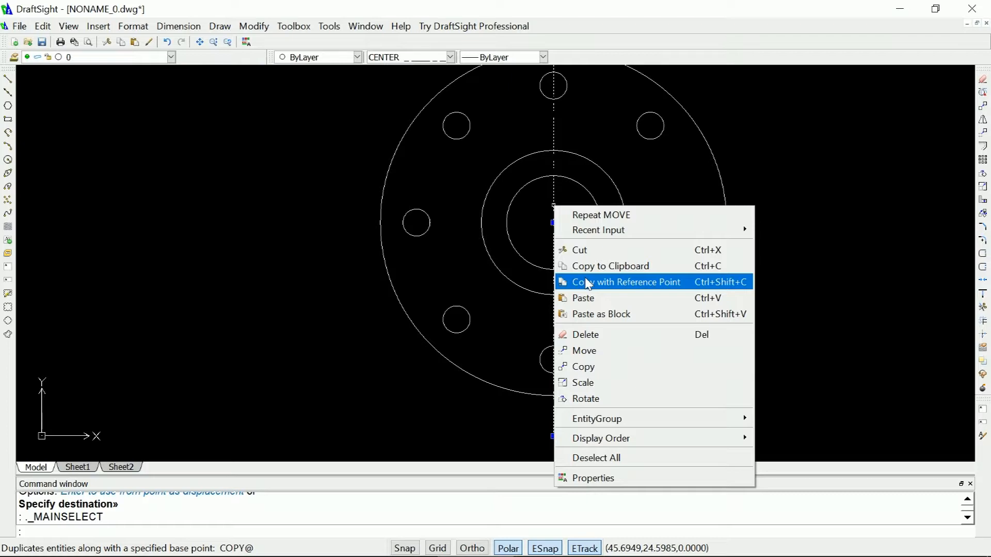
left_click(581, 366)
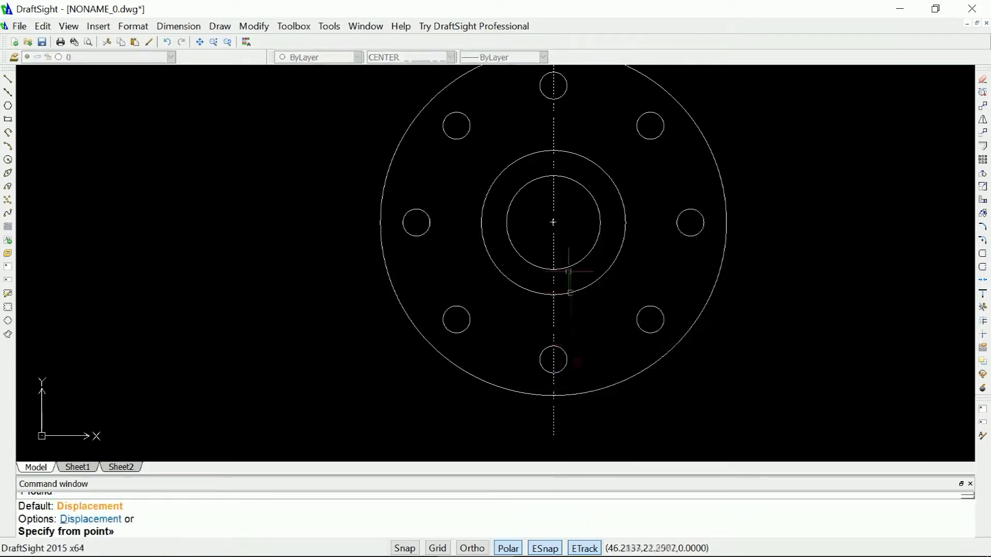
right_click(574, 225)
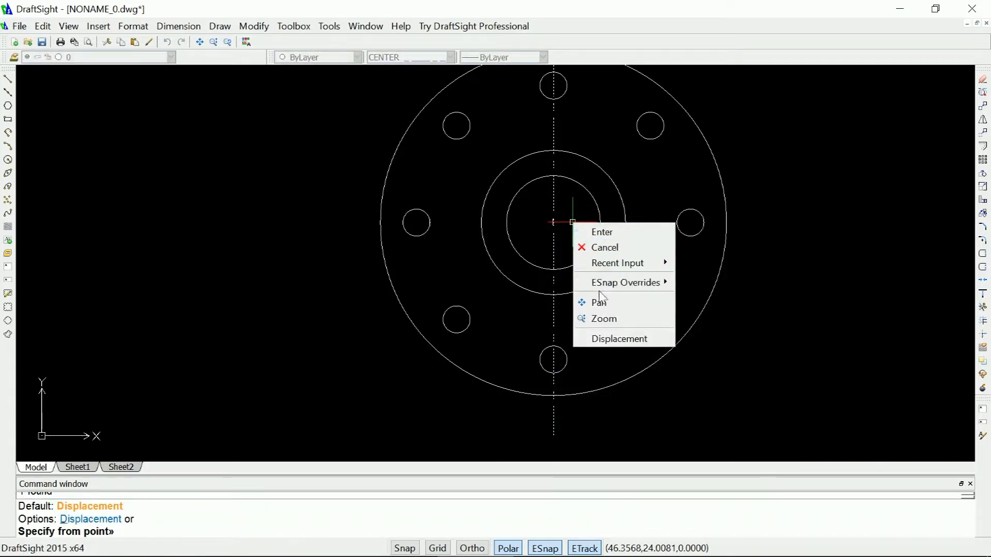
left_click(588, 231)
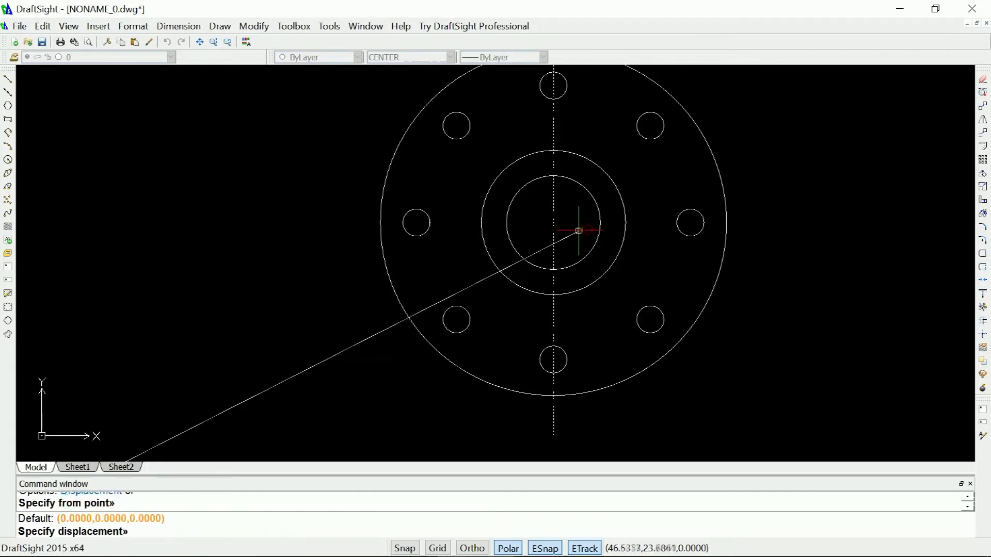
key("Escape")
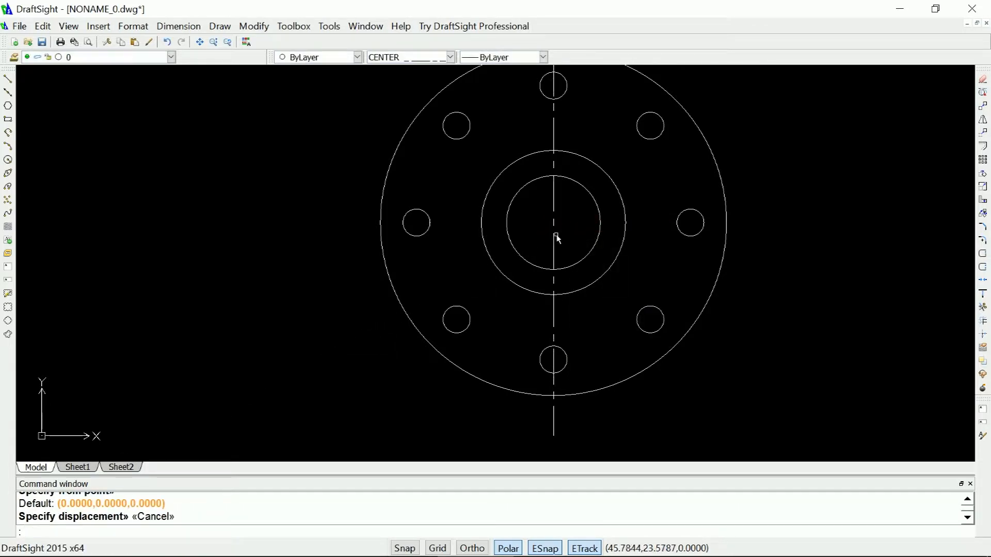
Copy the vertical centerline with the circles' centre as reference point and paste it slightly to the right, at about (46.59, 23.79).
left_click(554, 239)
right_click(574, 226)
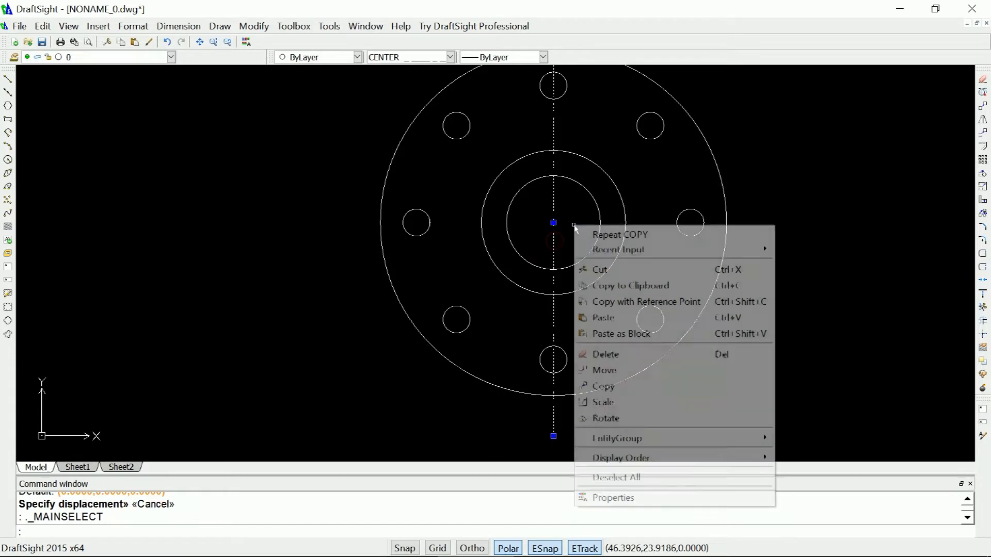
left_click(608, 302)
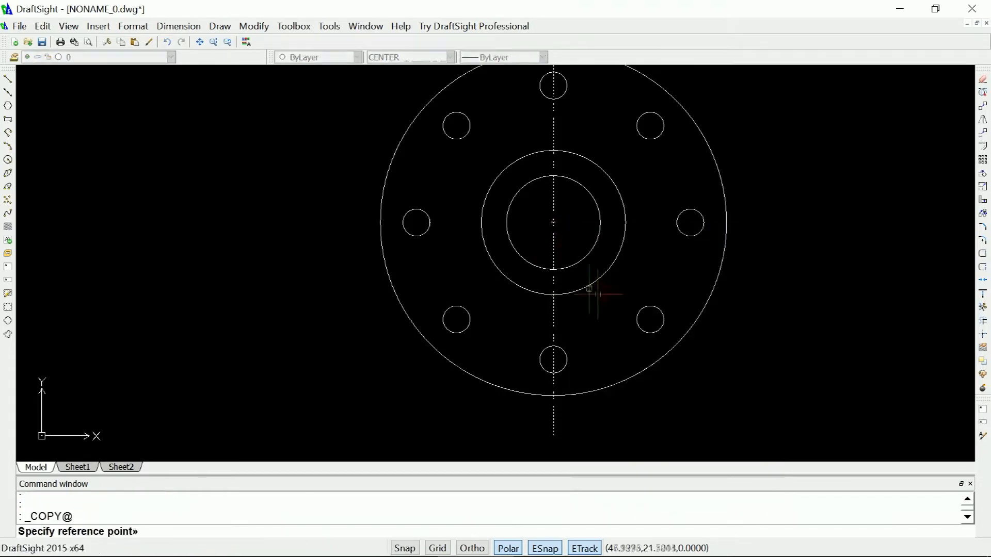
left_click(552, 222)
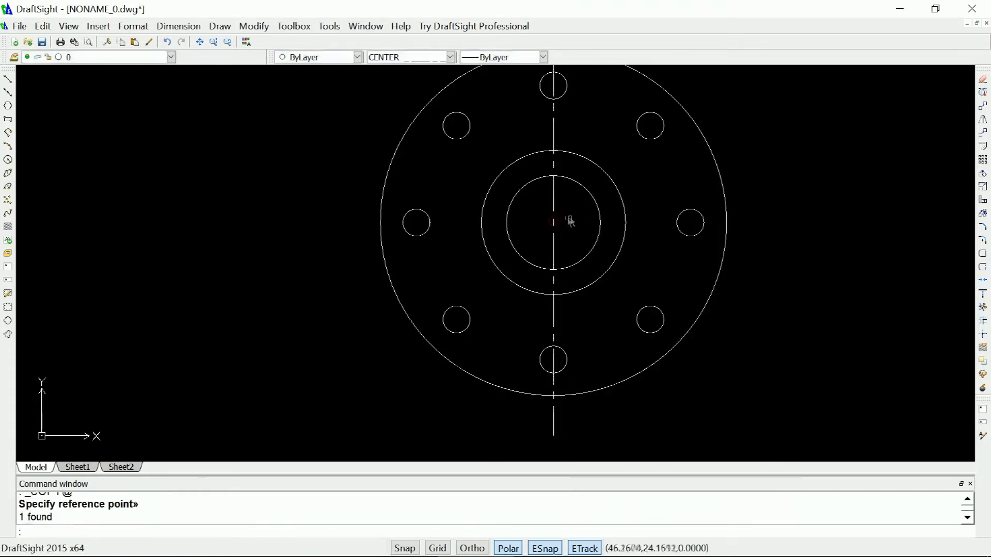
right_click(569, 221)
left_click(594, 309)
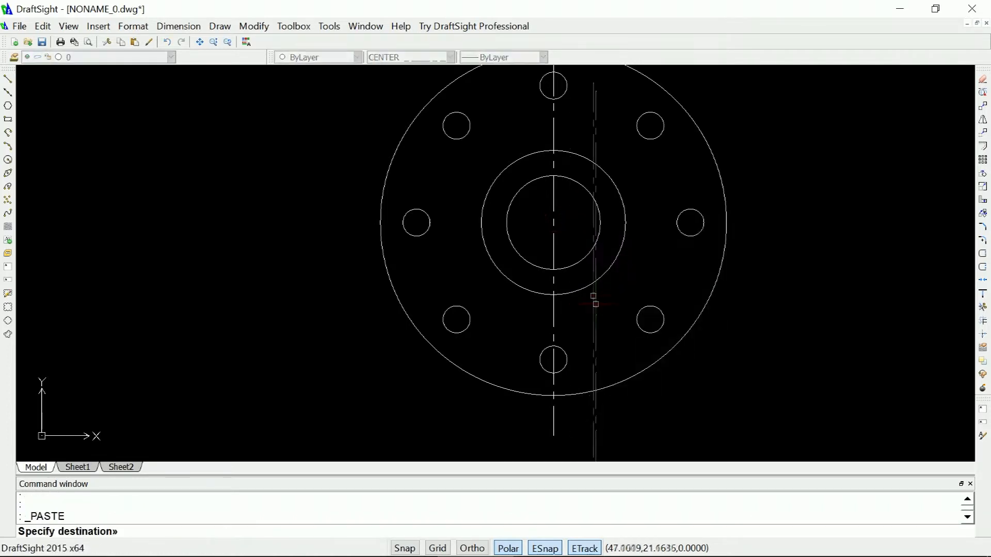
left_click(579, 229)
Rotate the pasted centerline about its midpoint until it lies horizontal.
scroll(596, 230, "up", 2)
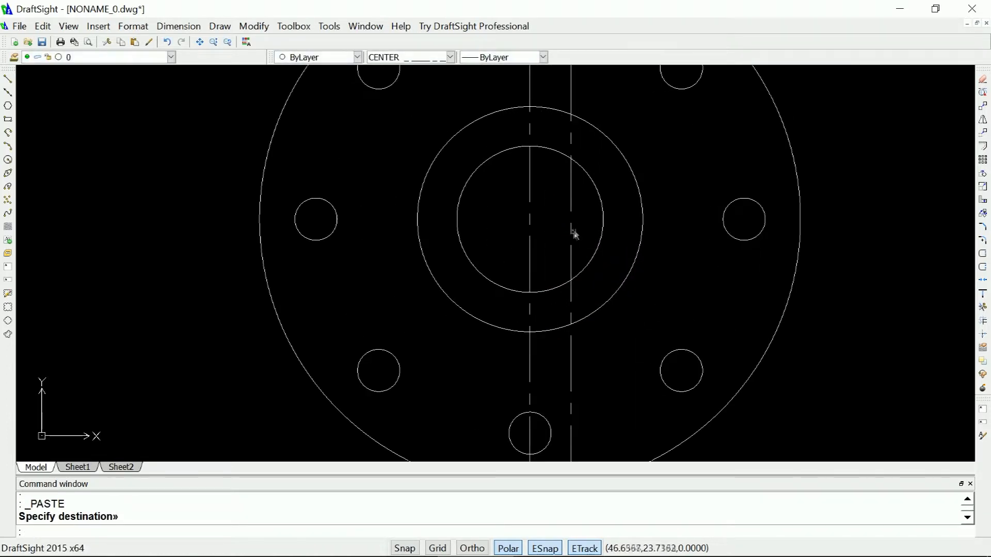
left_click(571, 236)
right_click(571, 233)
left_click(612, 426)
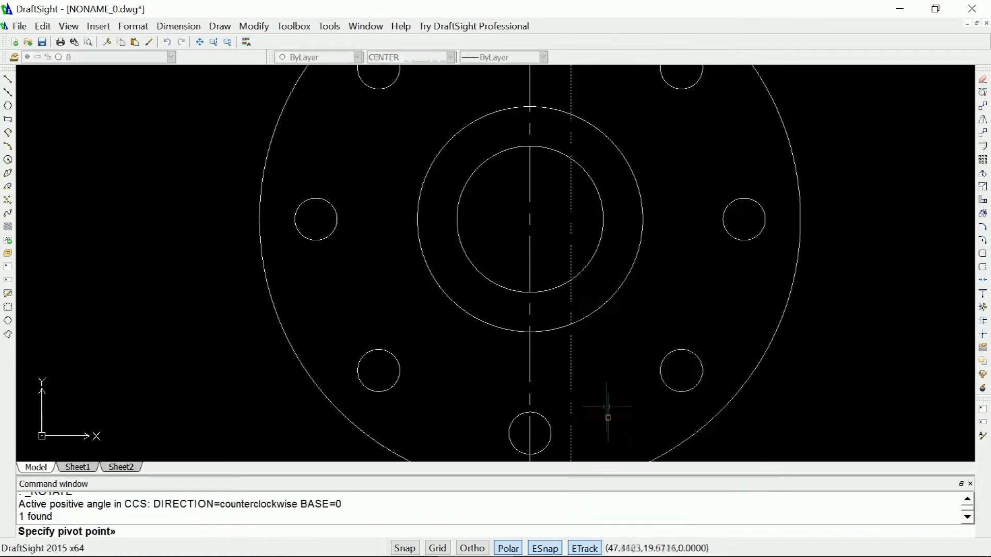
left_click(571, 228)
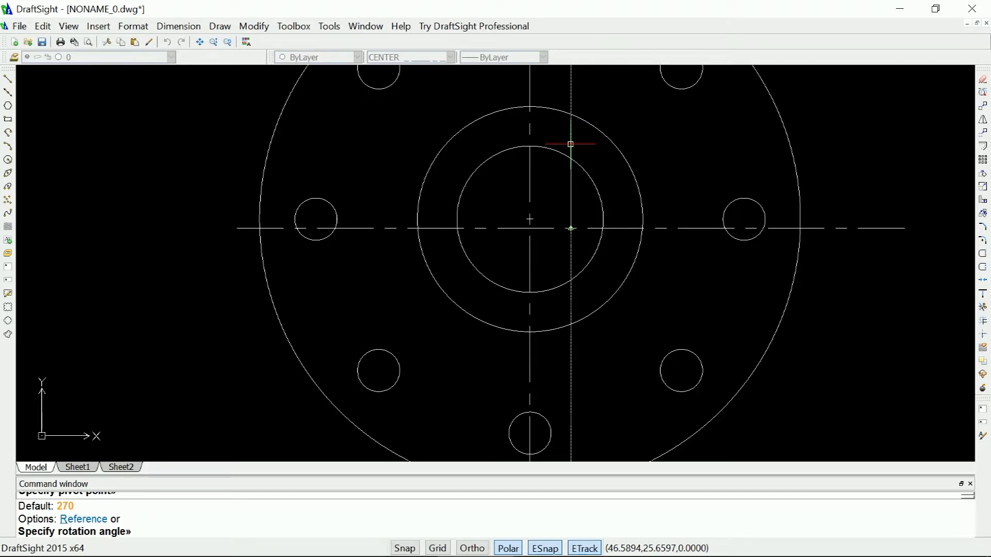
left_click(570, 144)
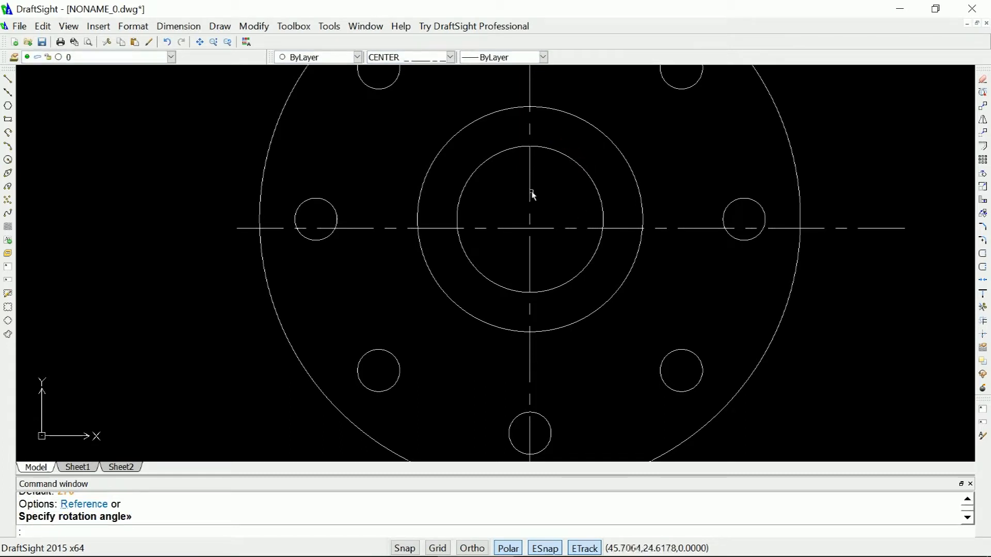
Move the horizontal centerline from its midpoint to the centre of the copied flange's circles at (45.6827, 24.0000).
left_click(571, 228)
right_click(571, 228)
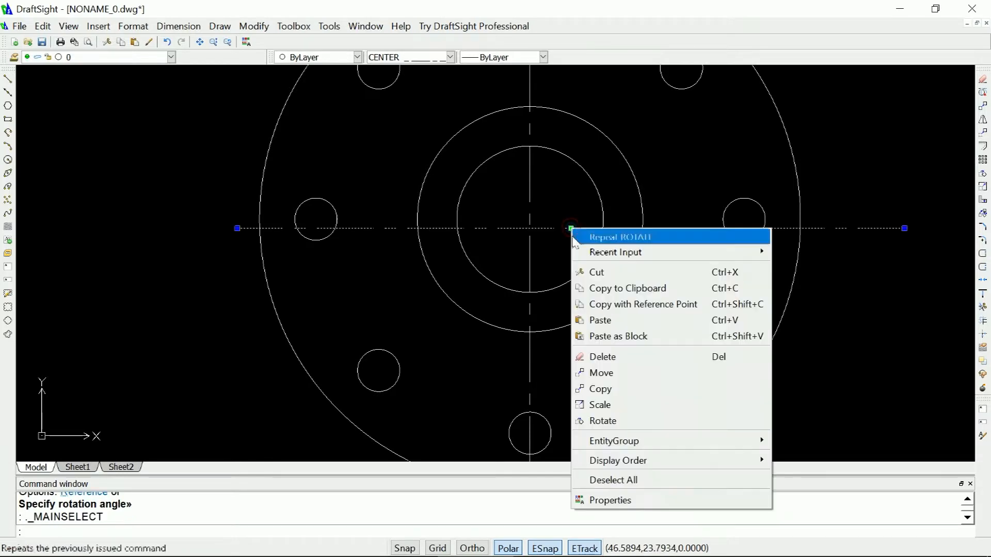
left_click(601, 372)
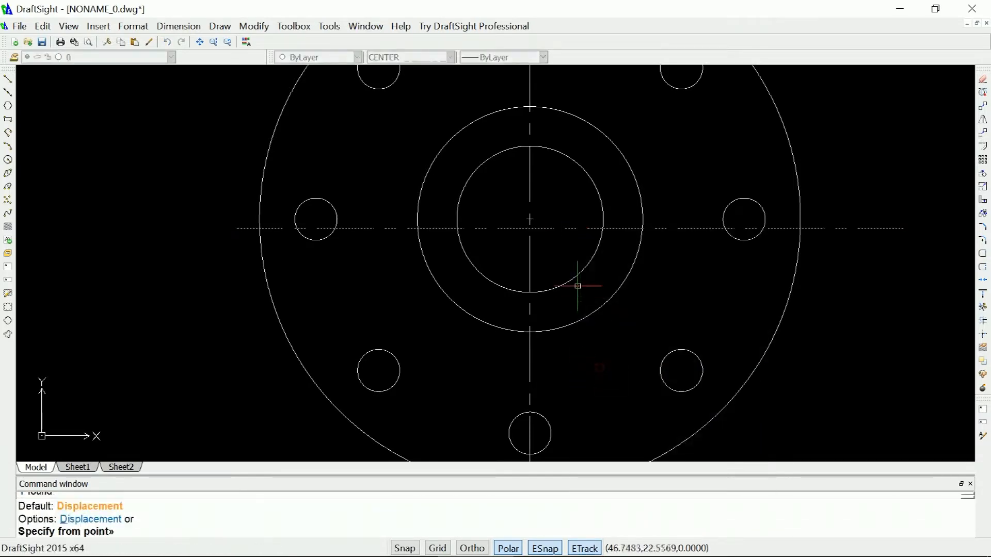
left_click(570, 228)
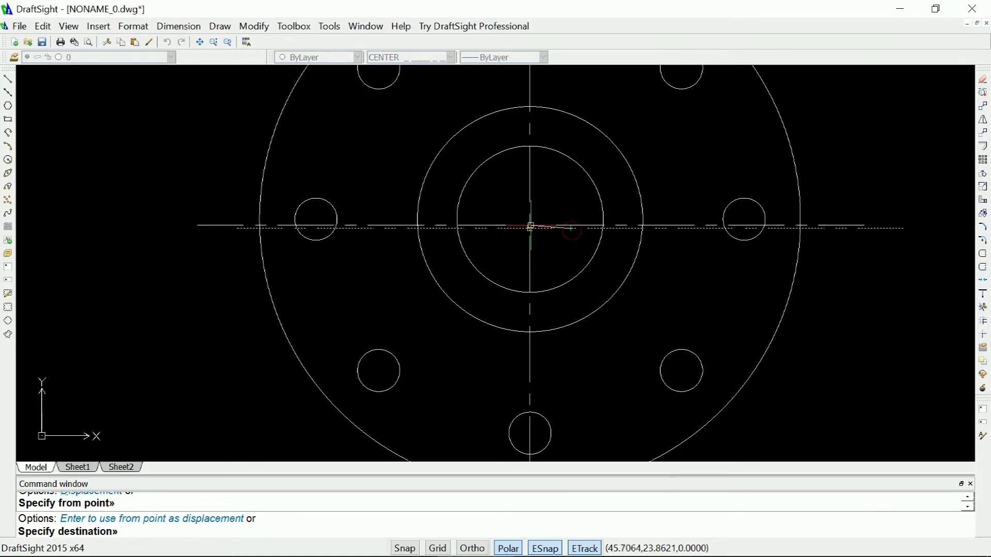
scroll(530, 219, "down", 3)
scroll(530, 220, "up", 7)
scroll(528, 221, "up", 2)
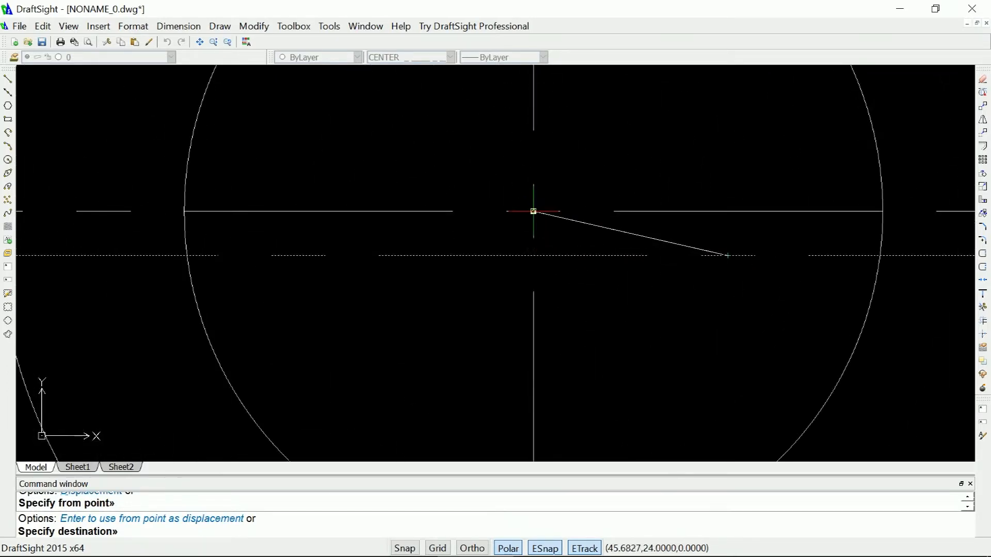
left_click(533, 211)
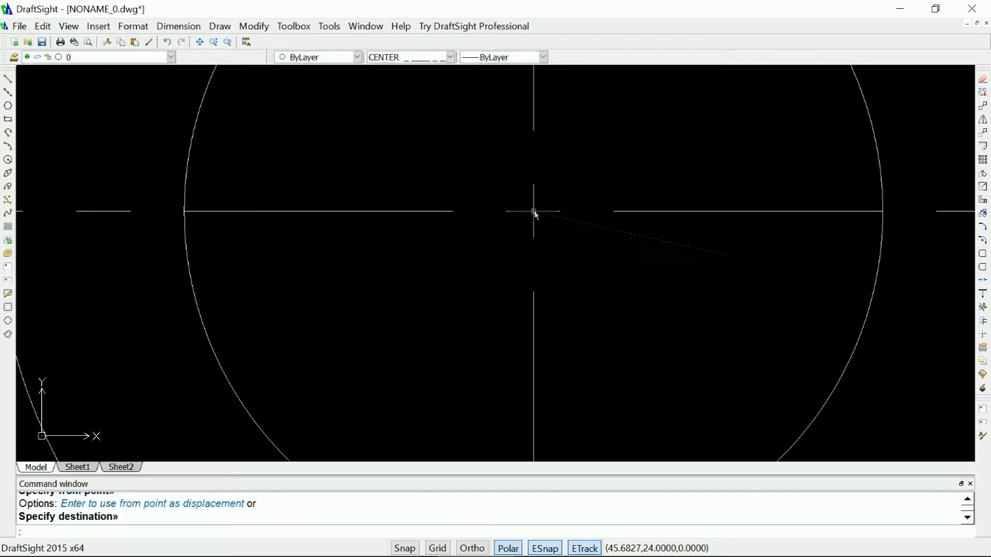
scroll(502, 260, "down", 4)
scroll(489, 267, "down", 4)
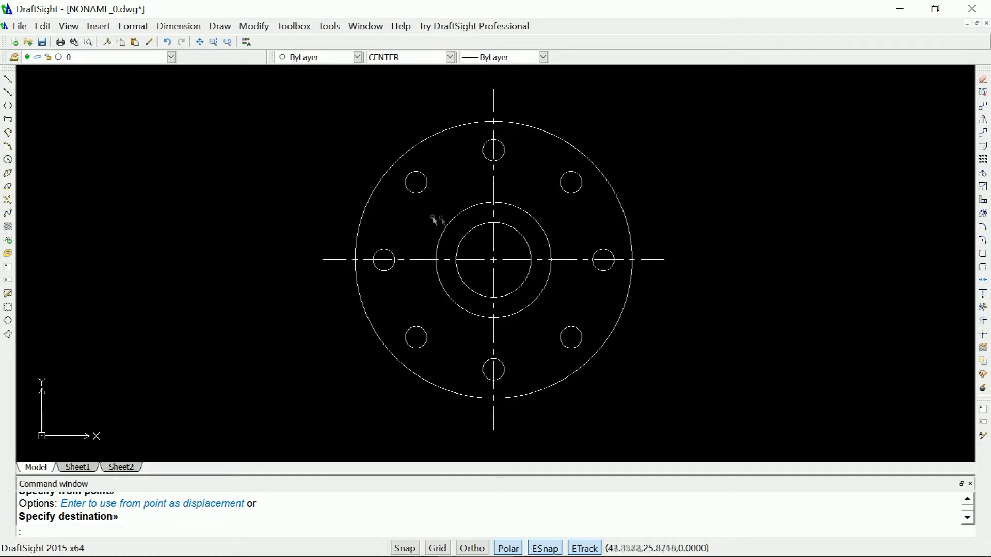
left_click(277, 216)
left_click(278, 213)
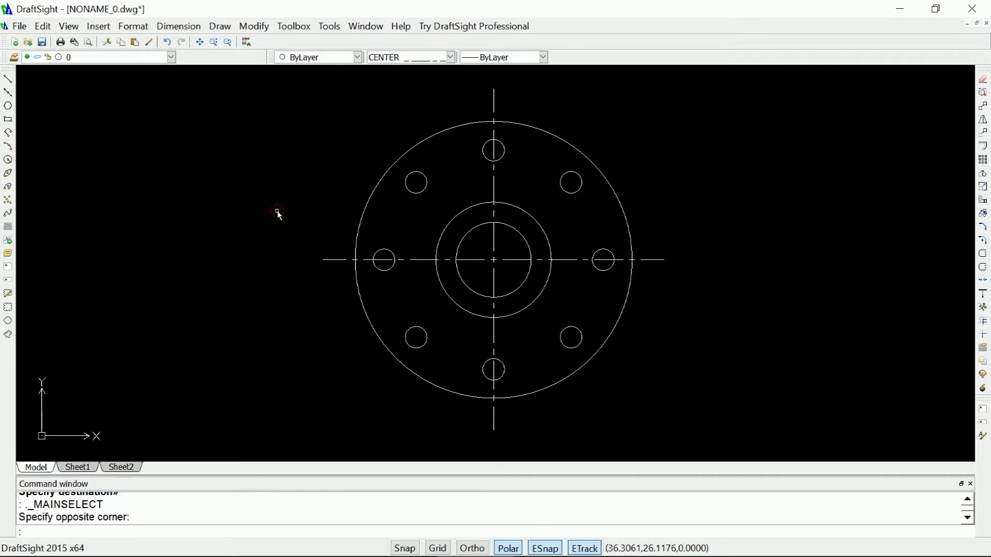
key("Escape")
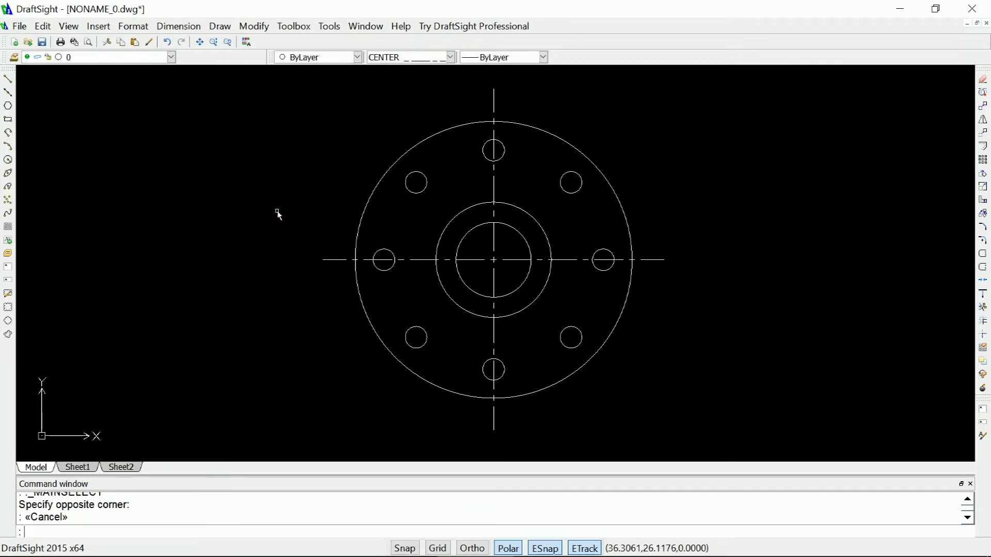
Examine how the dashed projection lines run from the original circular view's circles and bolt holes down to the stepped front view.
scroll(362, 215, "down", 2)
scroll(745, 279, "down", 2)
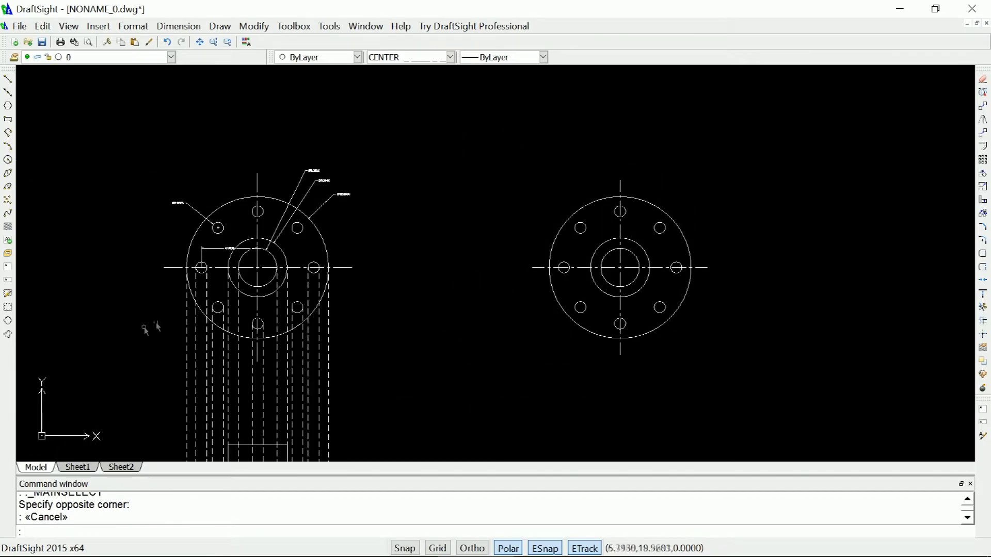
scroll(612, 294, "down", 2)
scroll(571, 305, "up", 2)
scroll(379, 415, "up", 5)
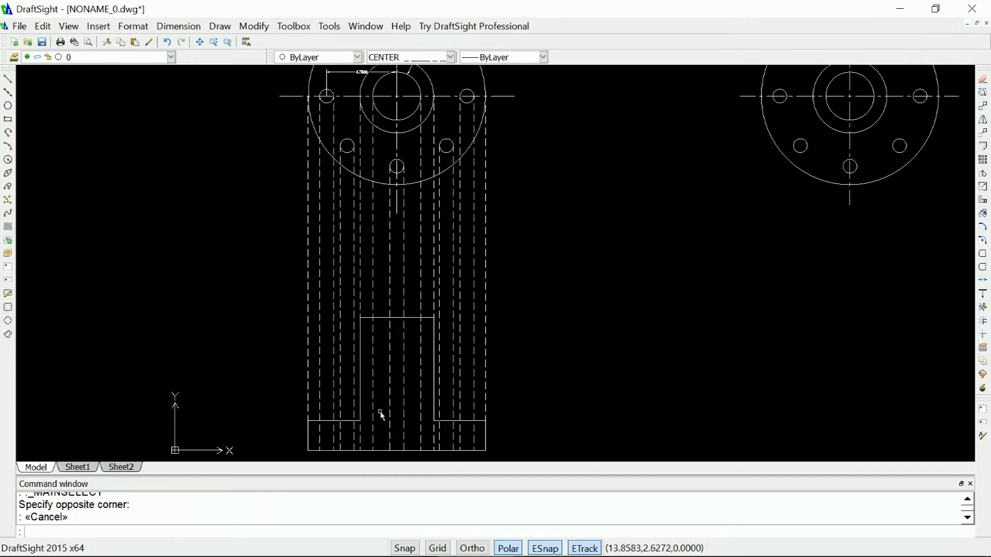
scroll(376, 416, "down", 2)
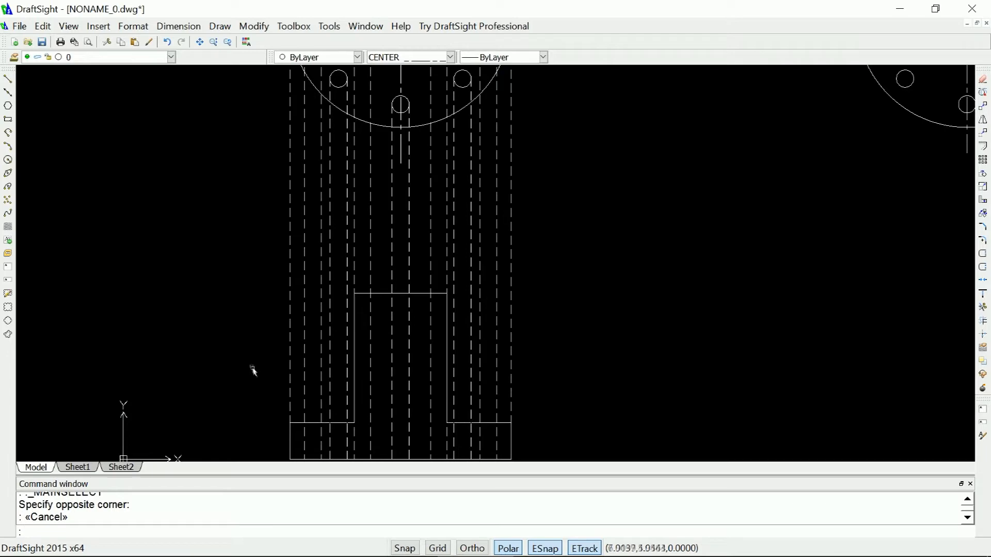
scroll(273, 320, "down", 2)
scroll(366, 378, "up", 7)
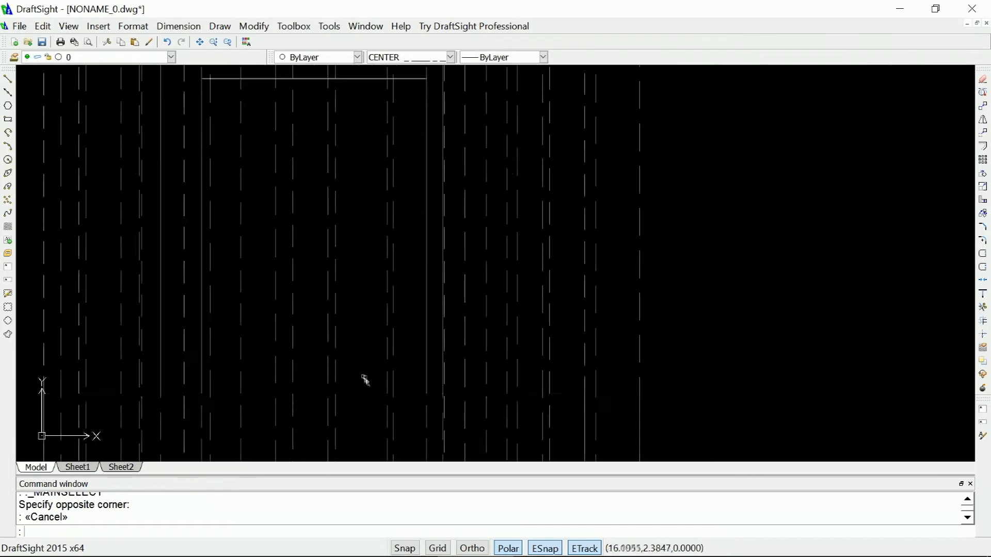
scroll(357, 374, "down", 4)
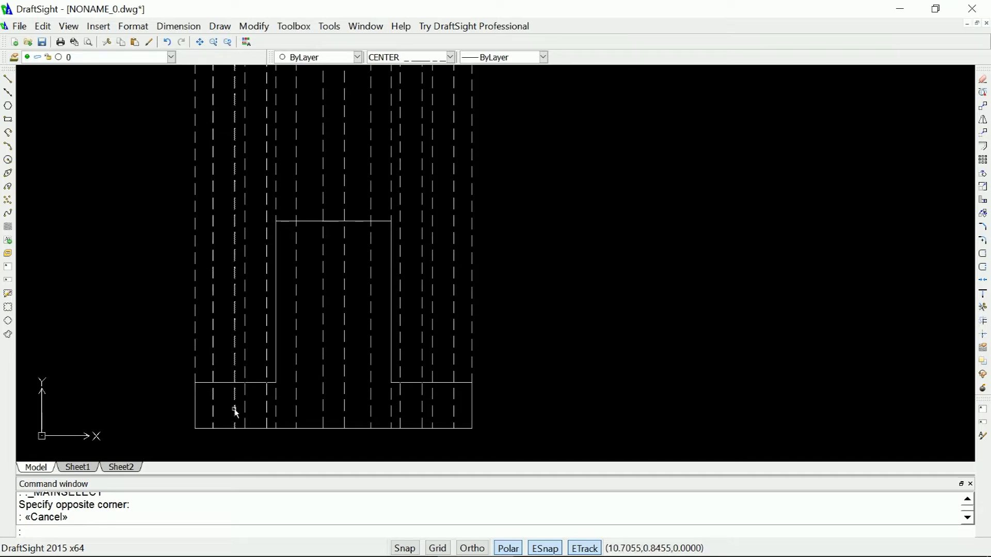
scroll(236, 413, "down", 3)
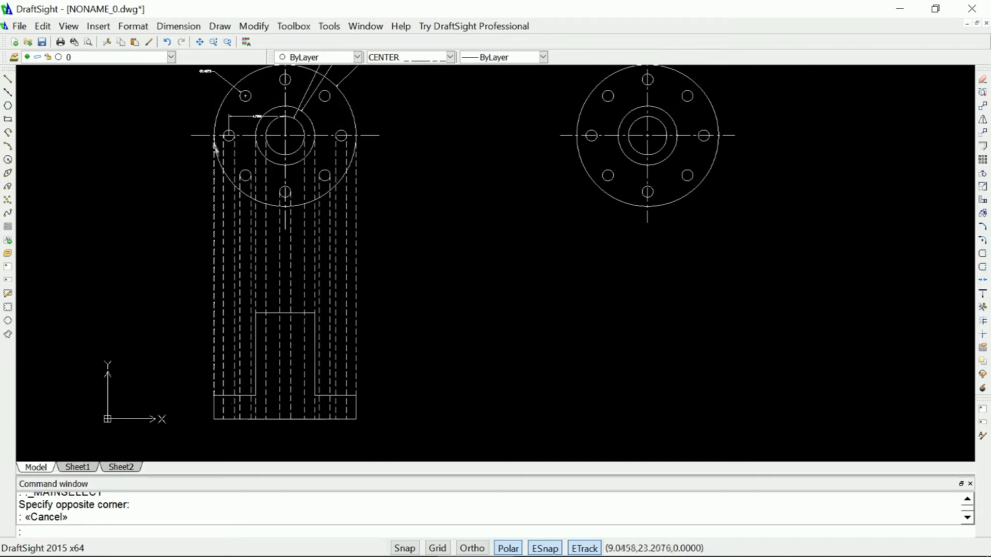
scroll(227, 143, "up", 3)
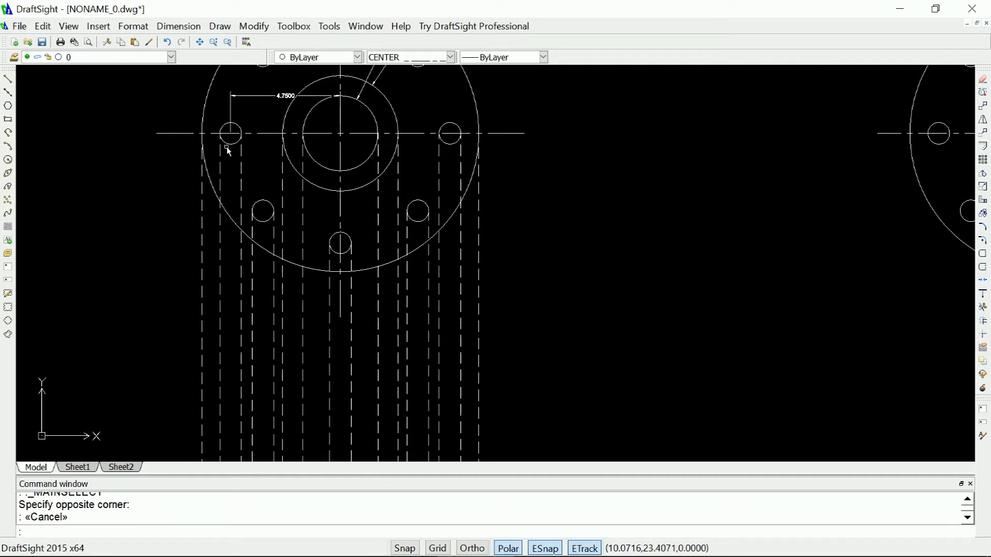
scroll(231, 149, "down", 3)
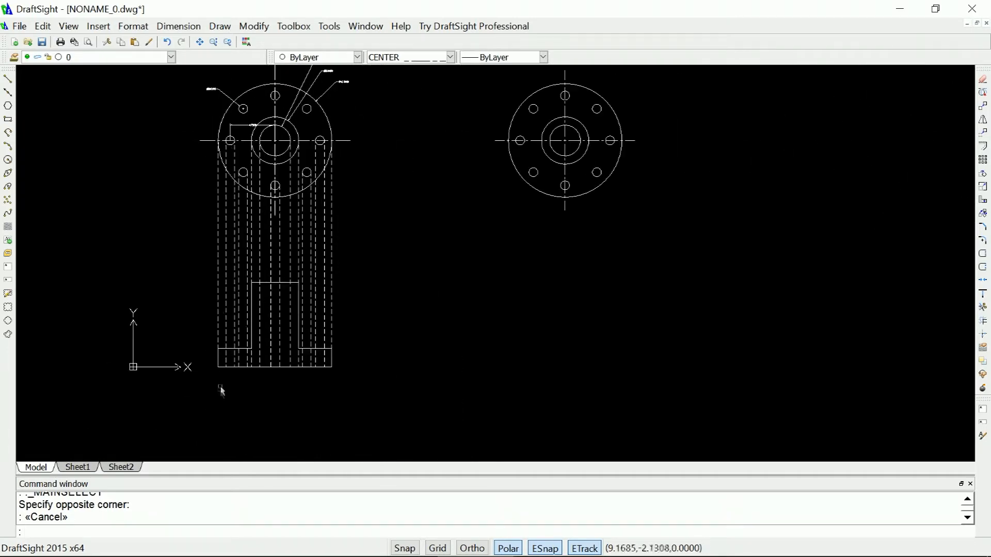
Trim the four dashed bolt-hole projection lines above the left flange step, using that step's top edge as cutting edge.
scroll(243, 360, "up", 3)
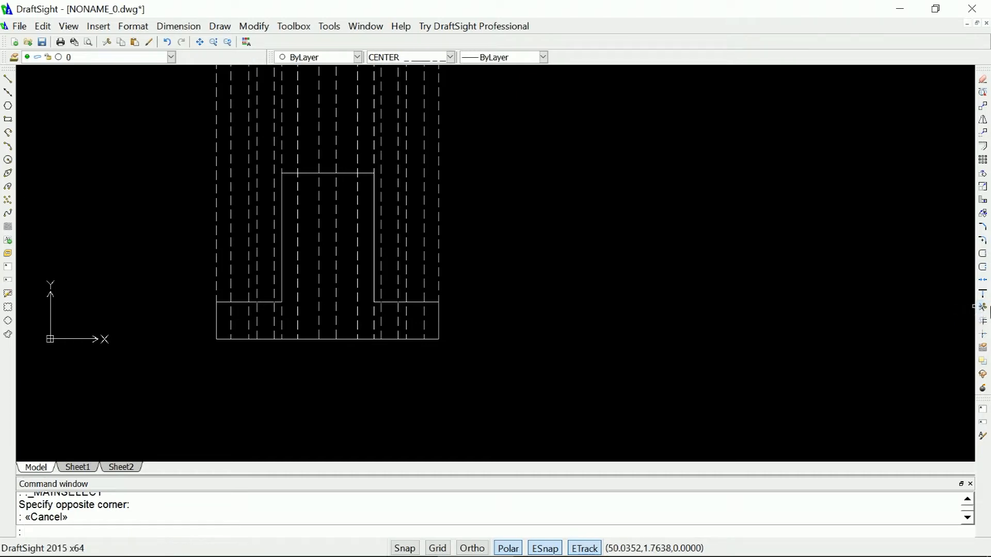
left_click(984, 308)
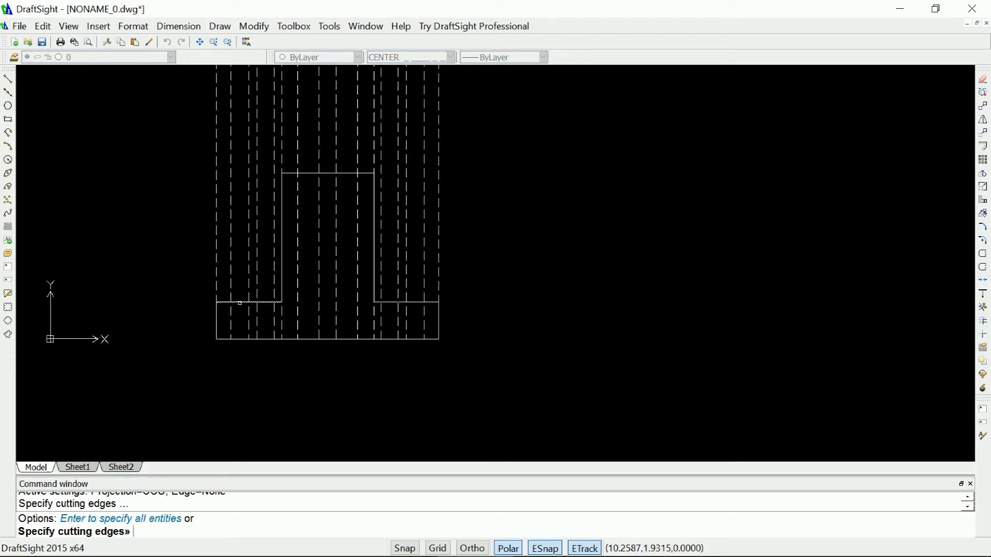
left_click(240, 302)
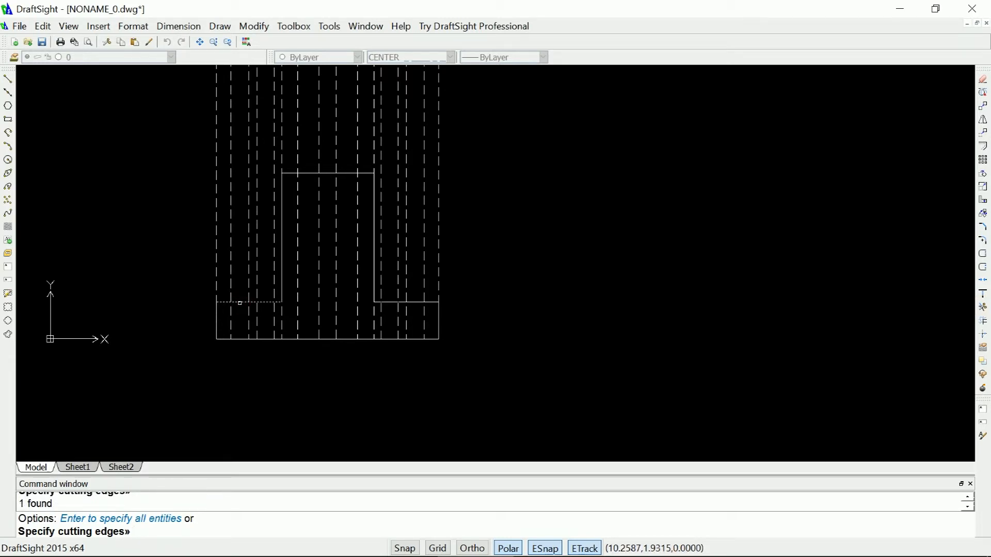
key("Return")
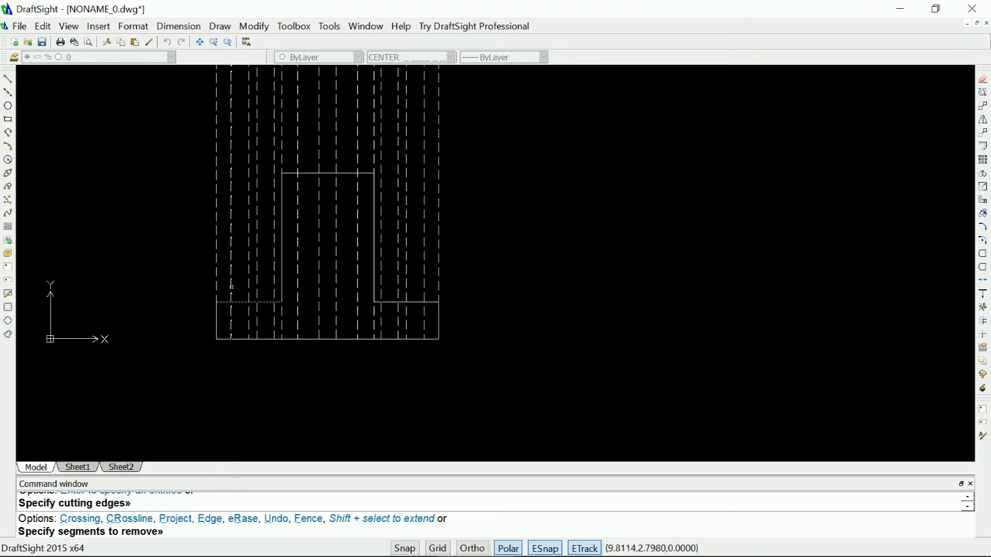
left_click(230, 287)
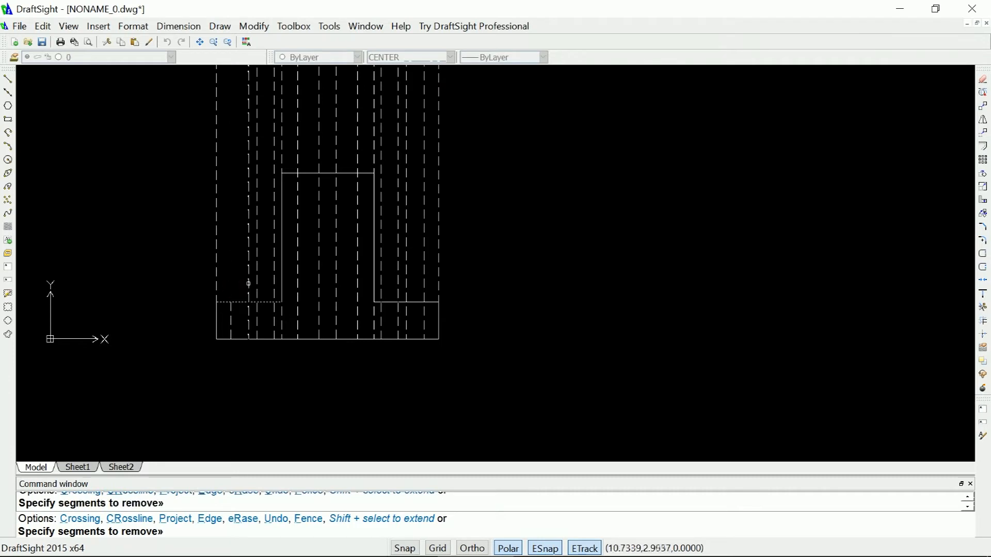
left_click(249, 284)
left_click(257, 282)
left_click(274, 289)
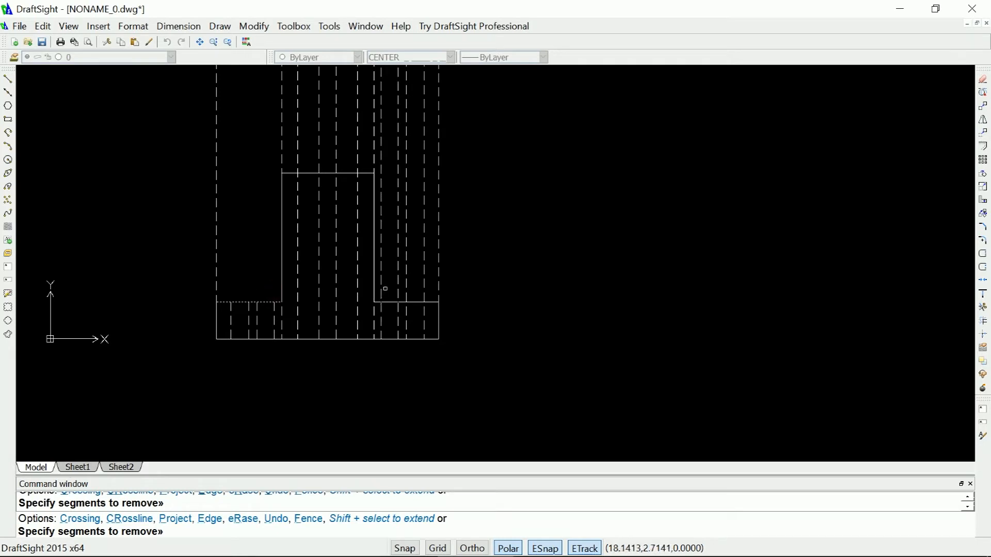
left_click(381, 290)
right_click(381, 291)
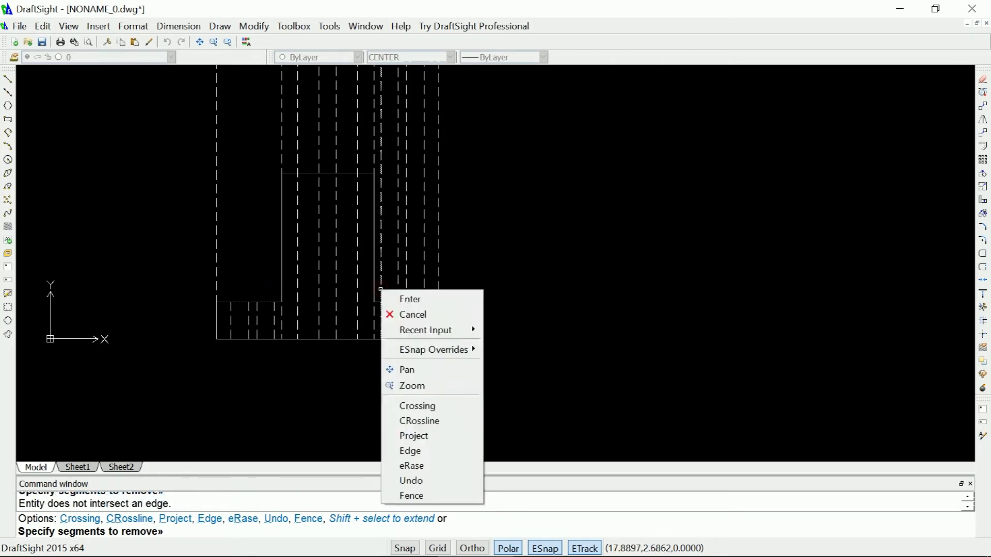
left_click(403, 296)
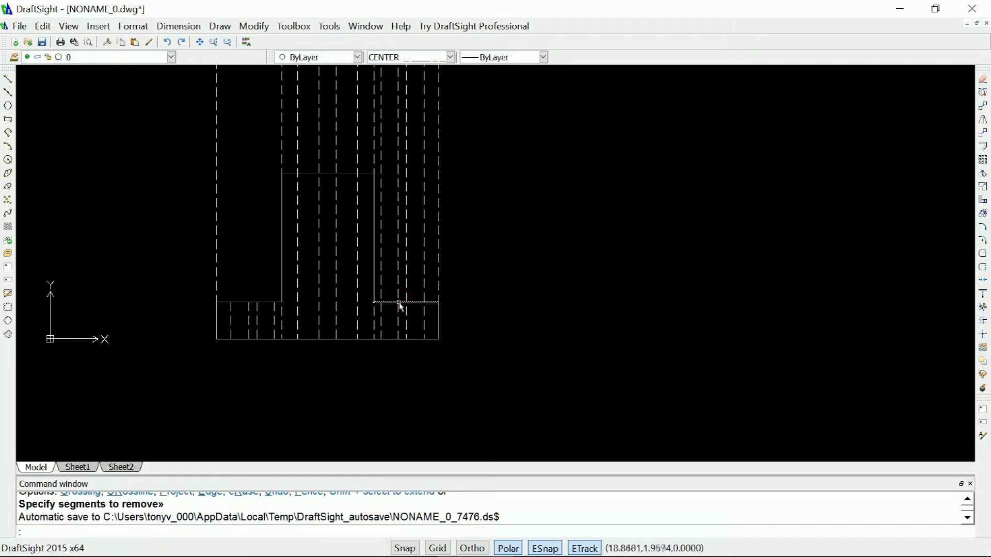
Trim the four dashed bolt-hole projection lines above the right flange step, using that step's top edge as cutting edge.
right_click(508, 264)
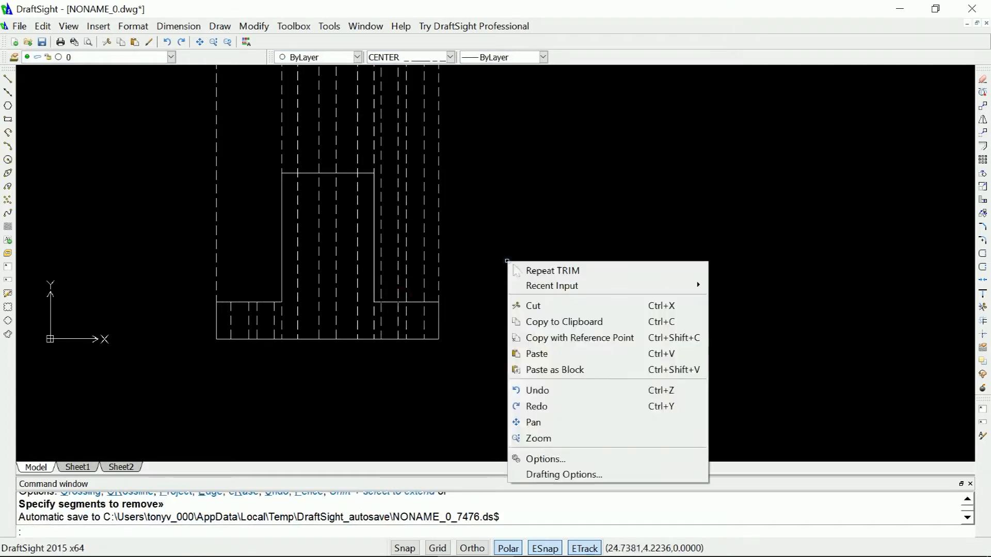
left_click(559, 269)
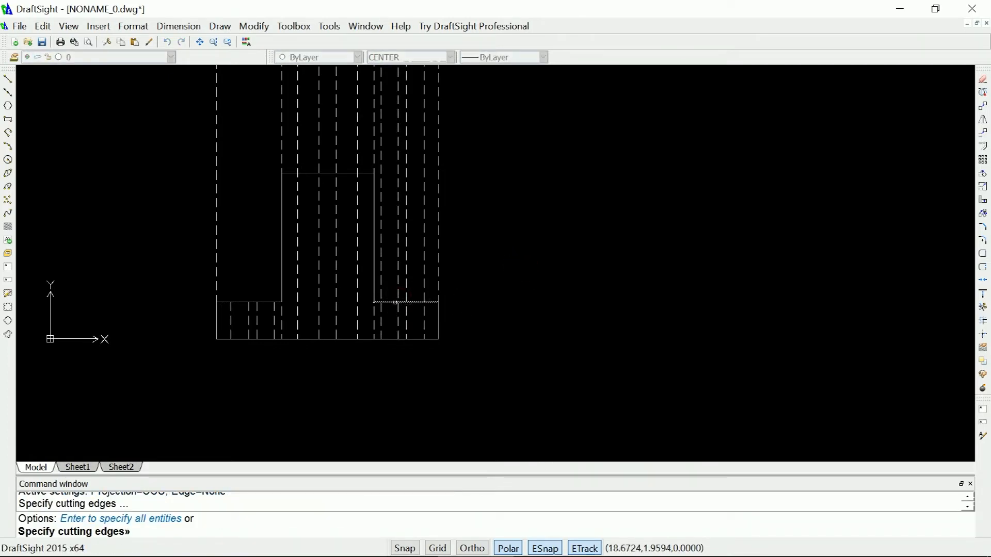
left_click(403, 302)
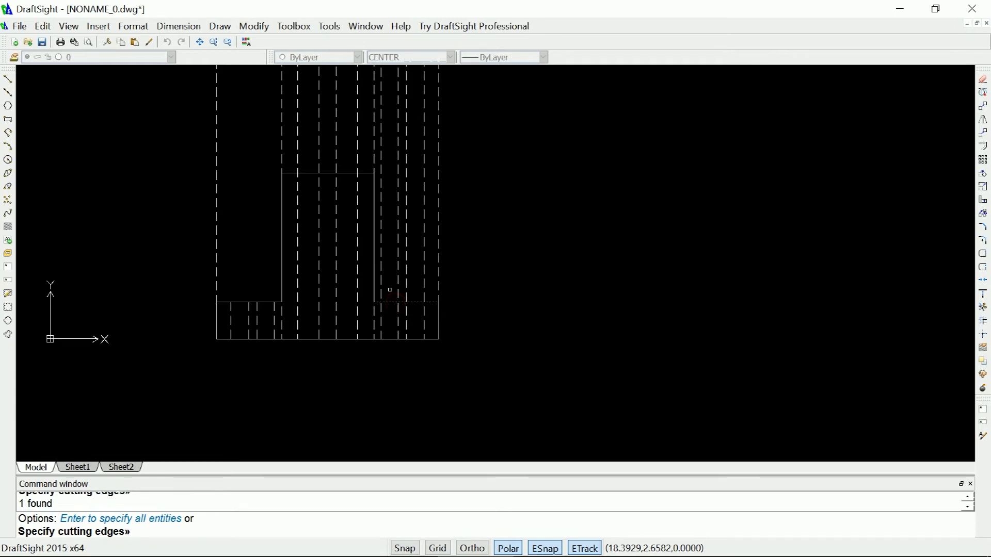
key("Return")
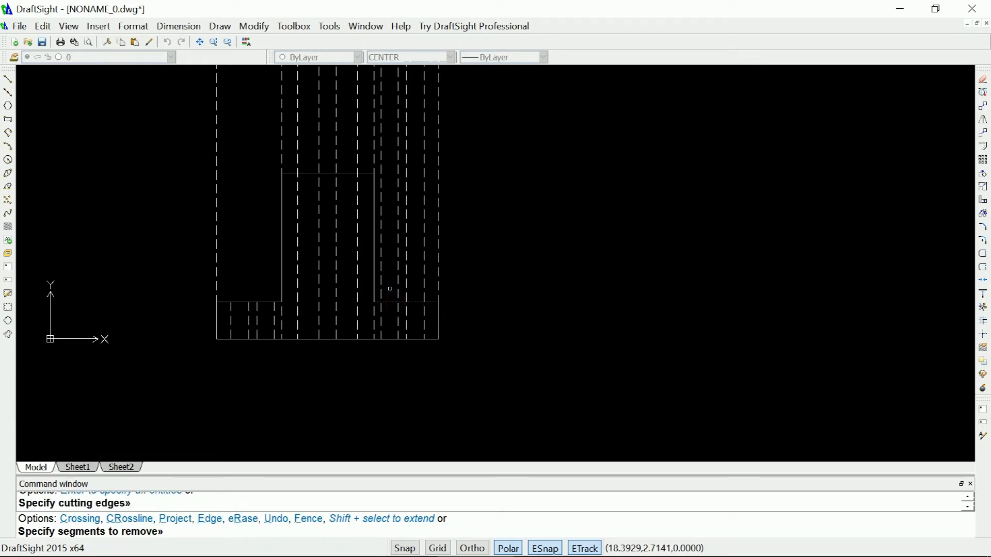
left_click(382, 289)
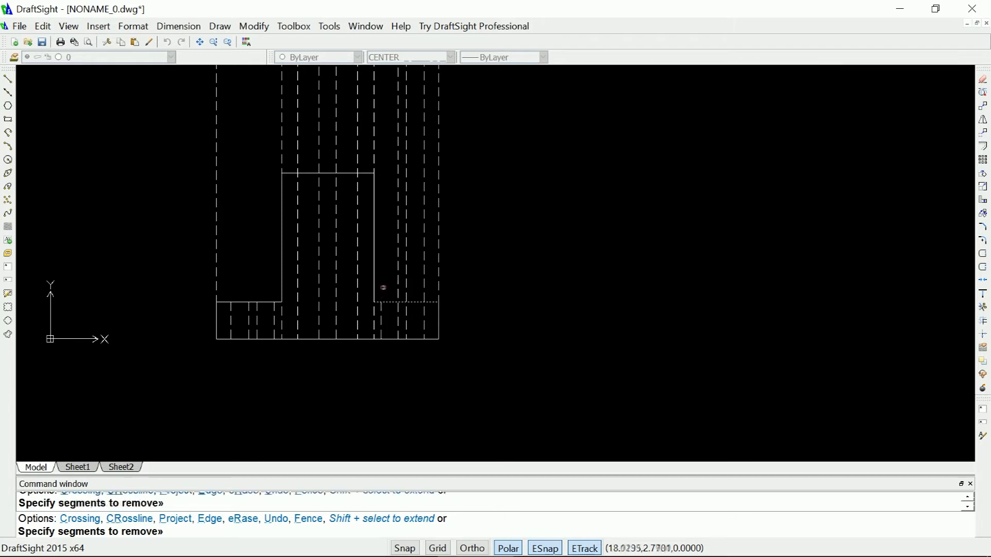
left_click(398, 284)
scroll(405, 285, "down", 3)
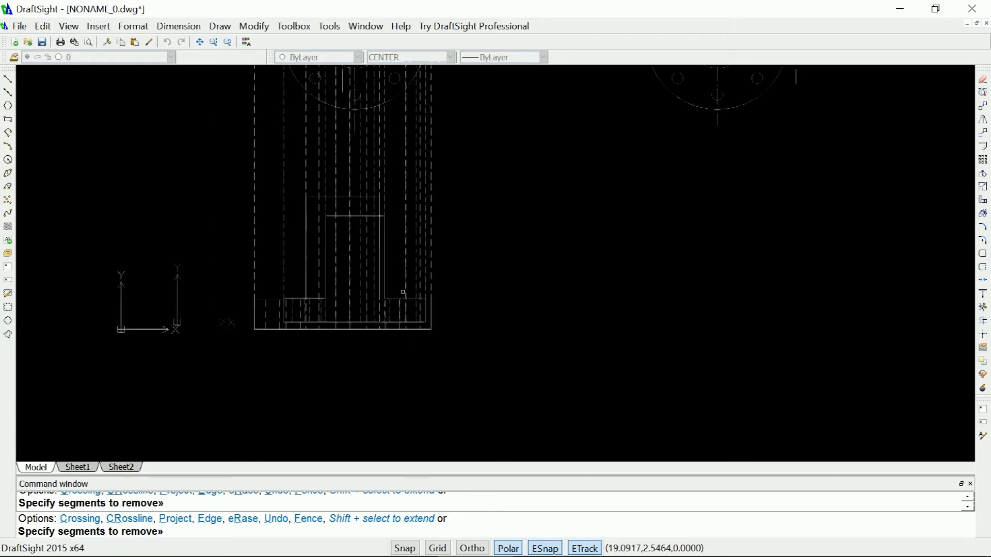
left_click(405, 198)
left_click(414, 216)
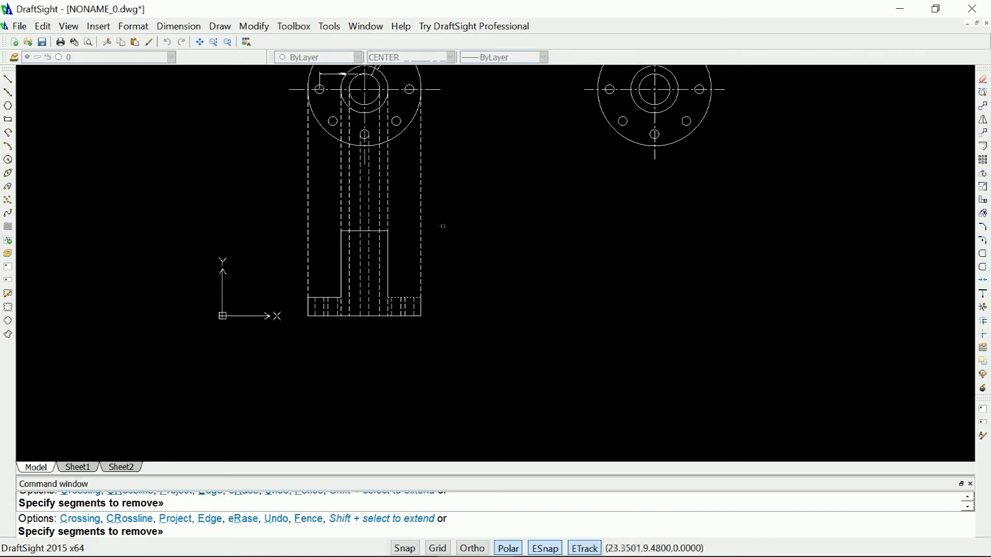
right_click(401, 225)
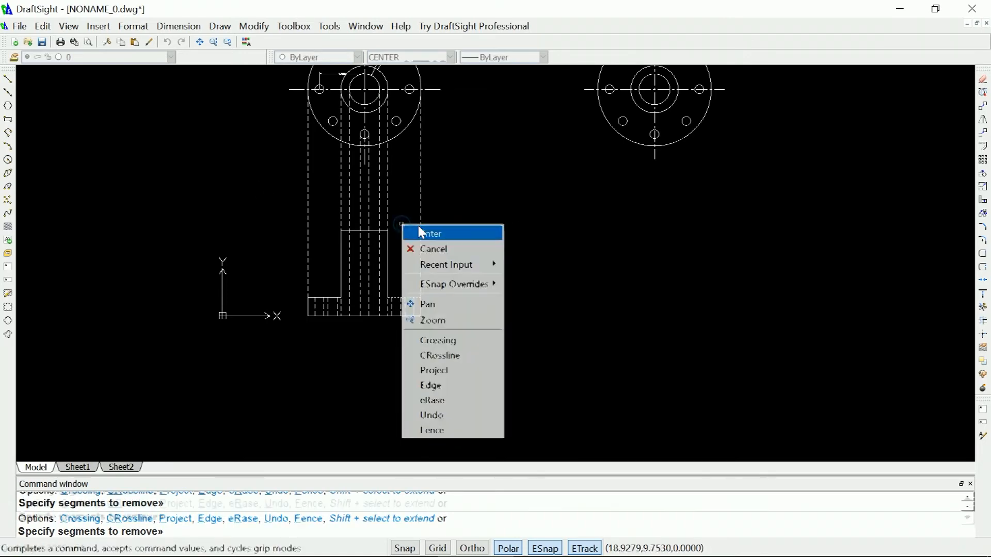
left_click(419, 231)
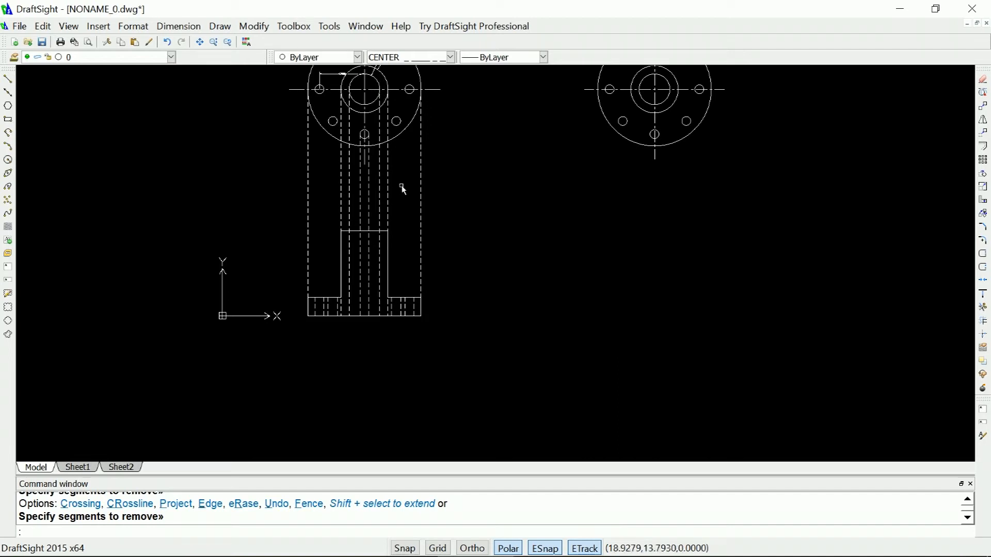
Trim the four inner dashed projection lines above the hub, using the hub's top edge as cutting edge.
left_click(356, 231)
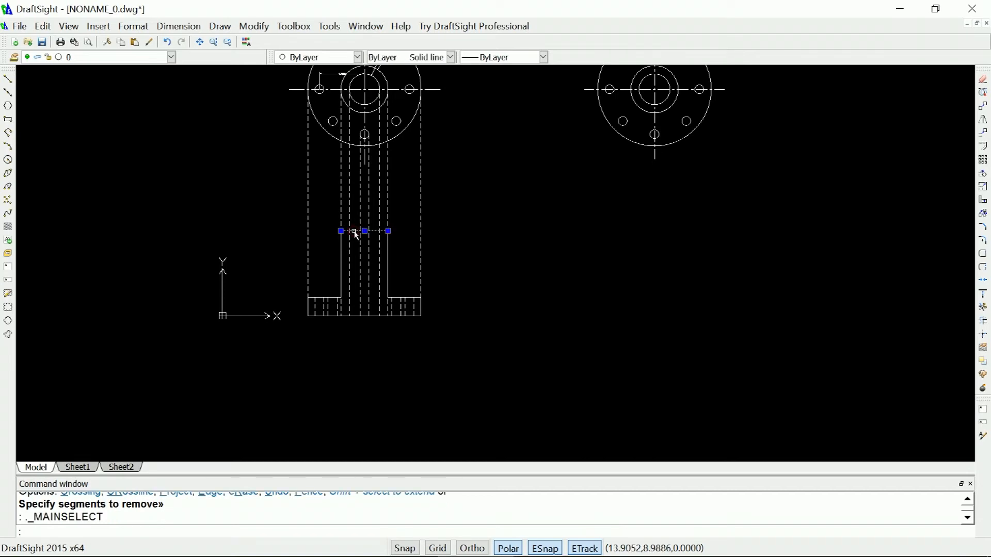
key("Escape")
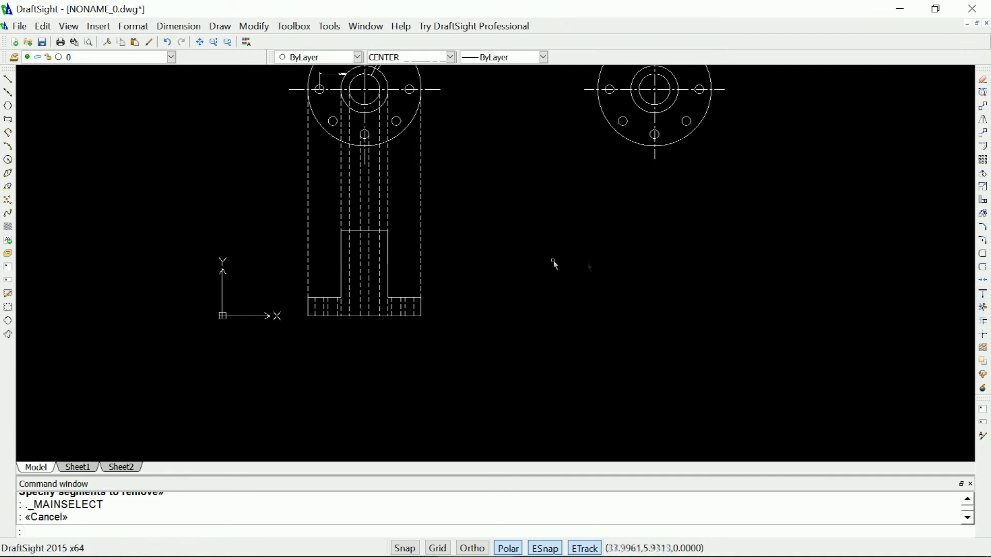
right_click(469, 253)
left_click(505, 263)
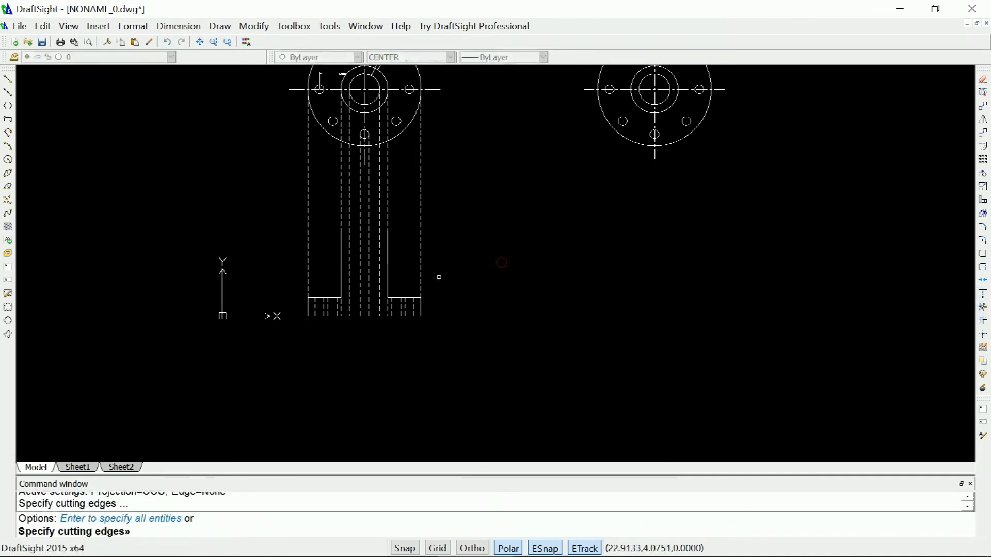
left_click(352, 230)
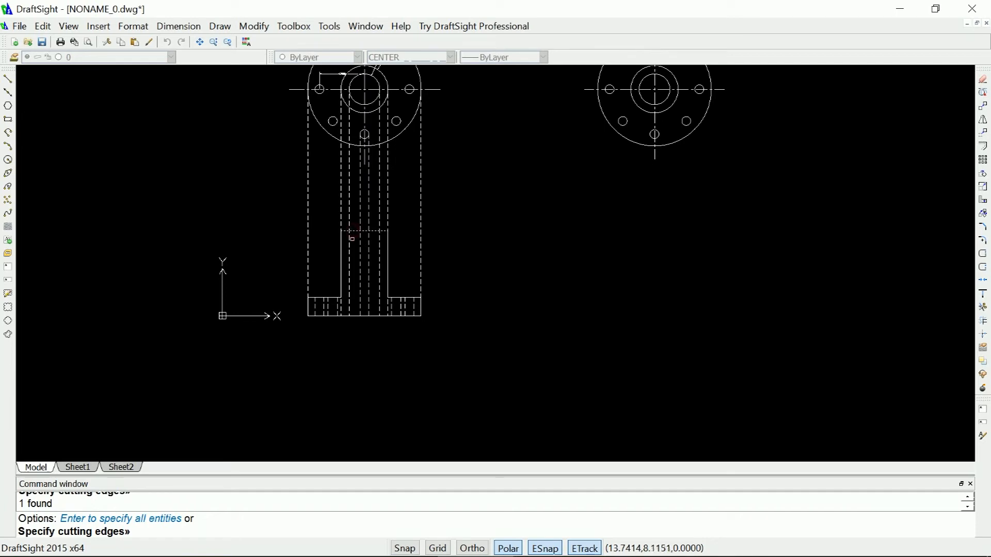
key("Return")
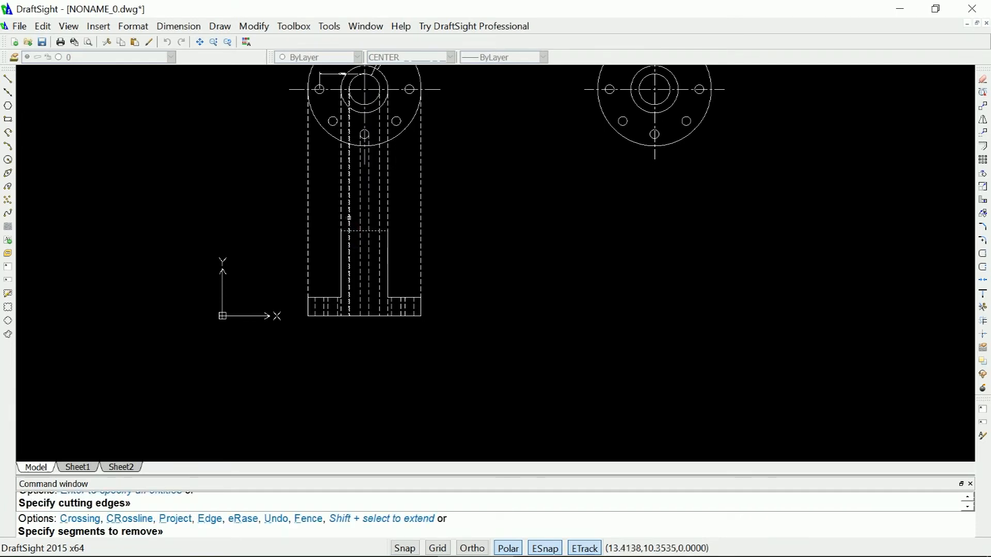
left_click(349, 217)
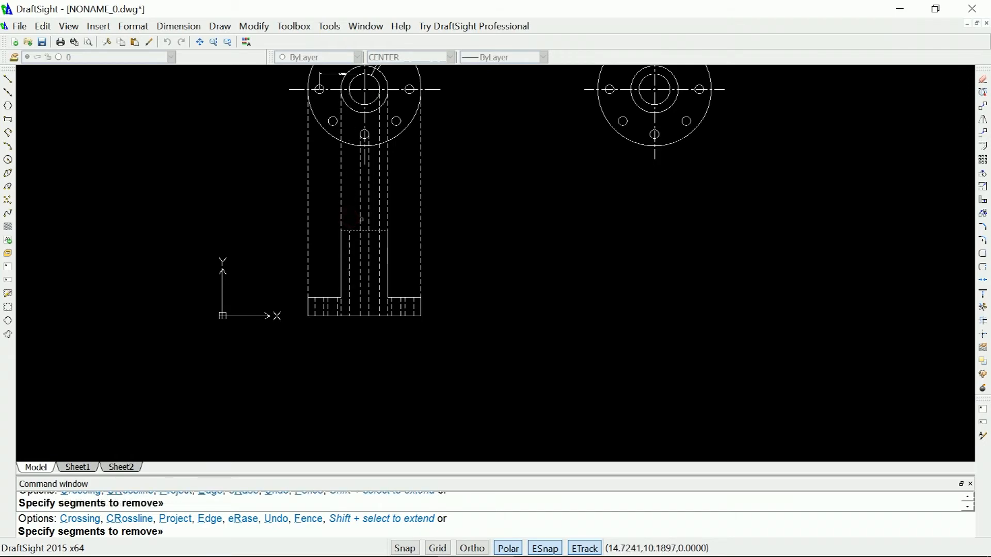
left_click(368, 220)
left_click(380, 222)
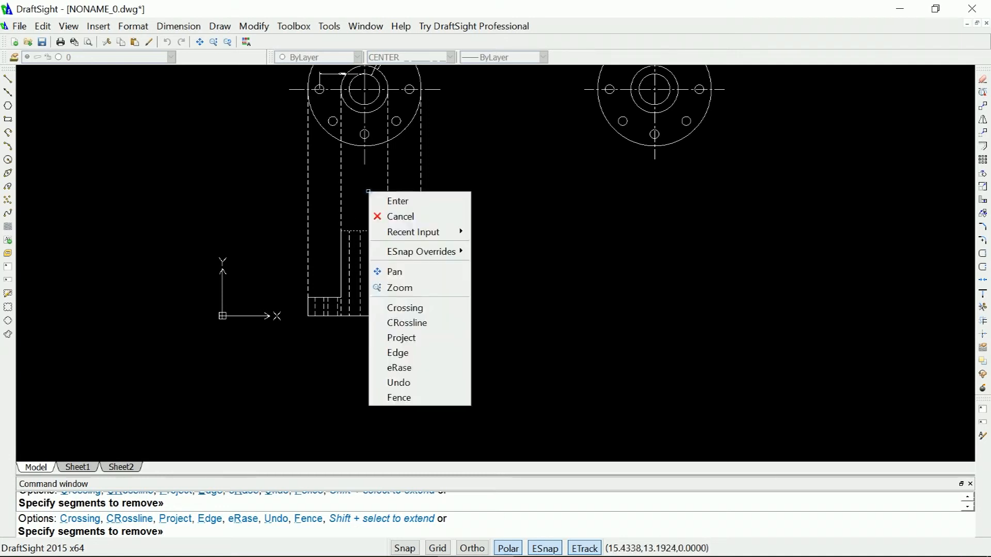
left_click(396, 201)
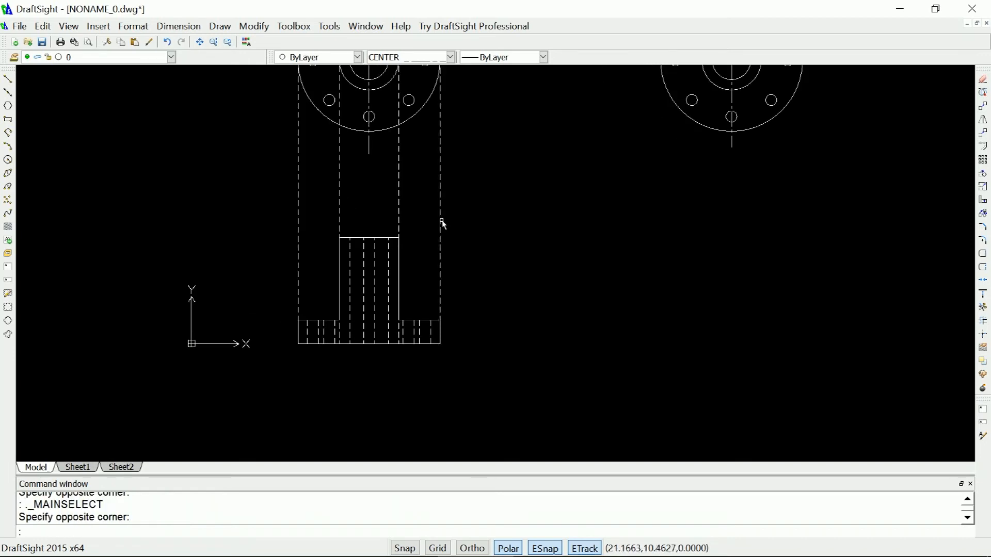
Delete the leftover dashed projection lines running from the circular view to the flange's outer edges and the hub's sides.
left_click(442, 222)
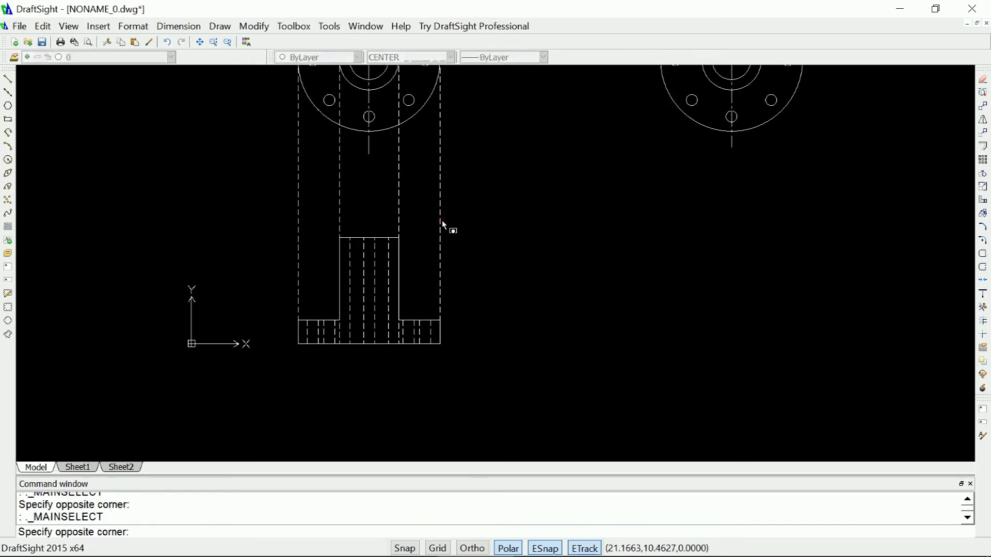
left_click(441, 225)
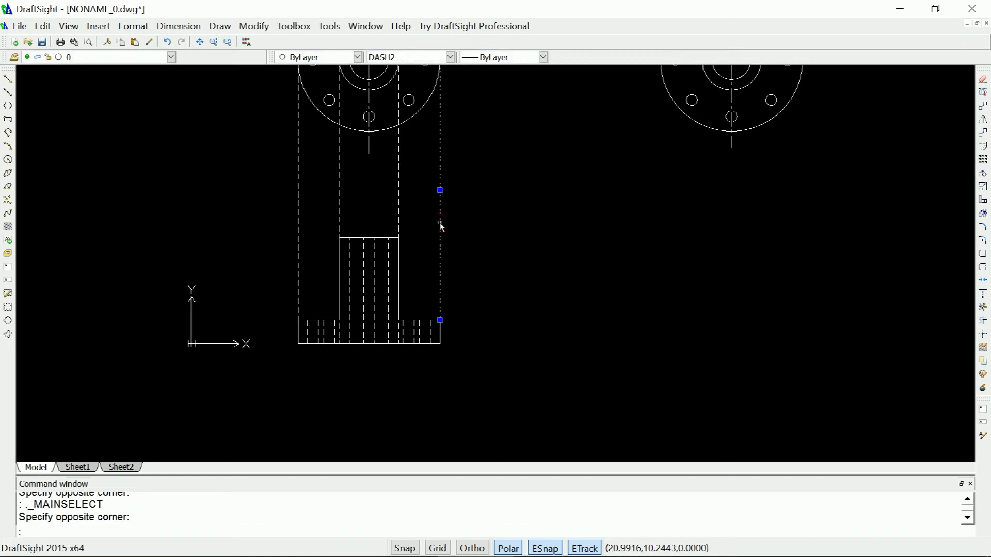
key("Delete")
left_click(402, 199)
left_click(398, 201)
key("Delete")
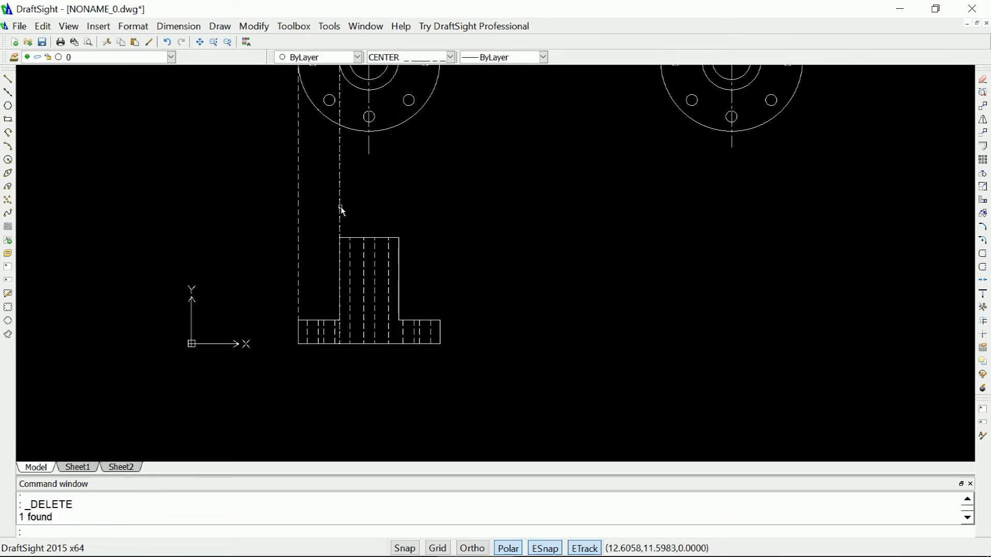
left_click(299, 217)
key("Delete")
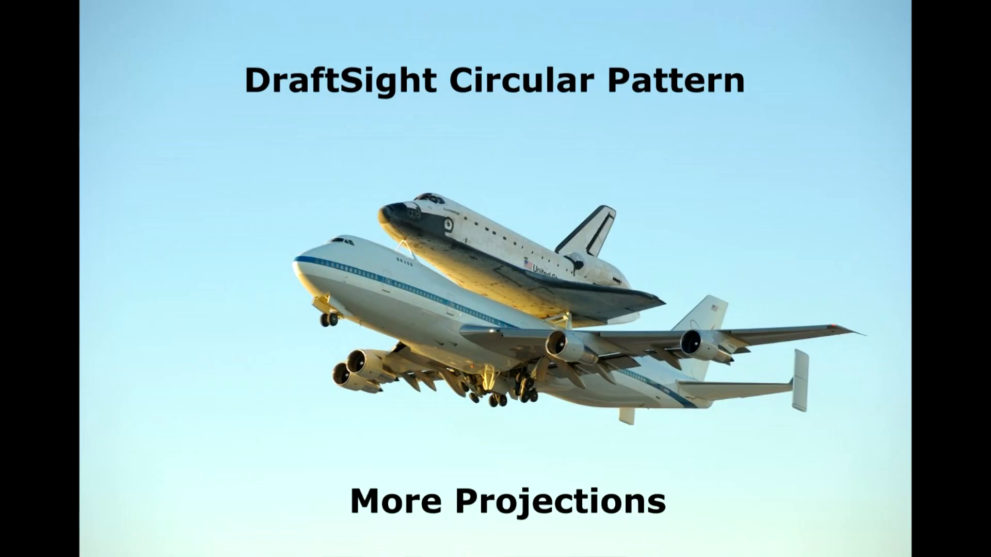